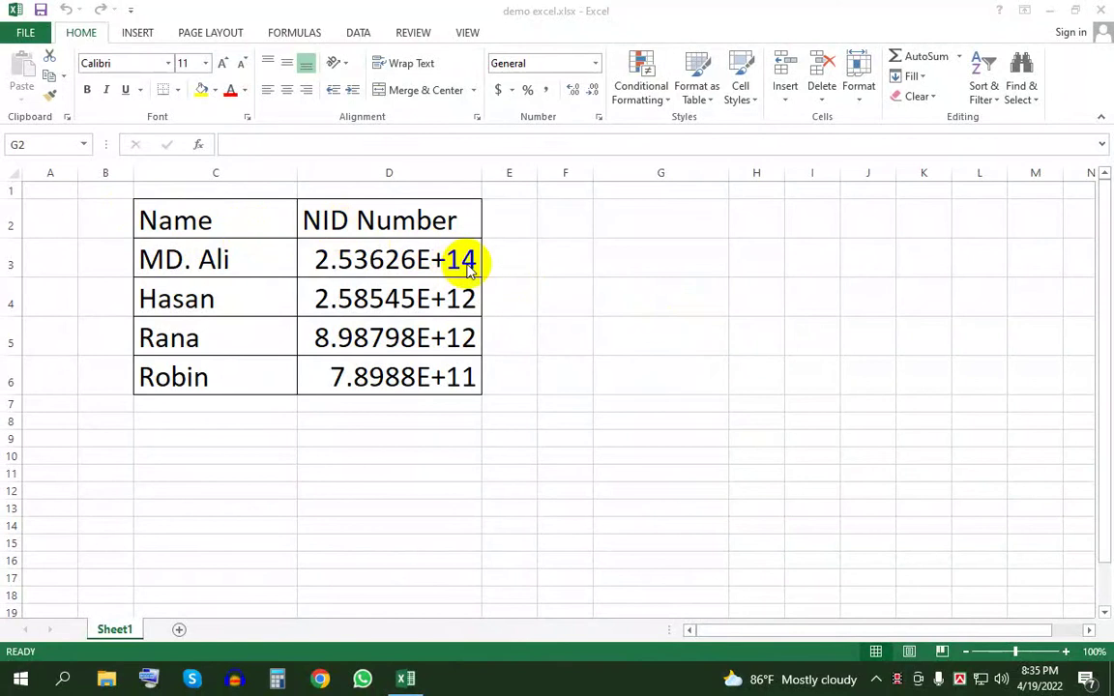
- Enter a 14-digit test number in G3, which displays as 1.5656E+13
{"action": "left_click", "coordinate": [627, 257]}
{"action": "left_click", "coordinate": [628, 257]}
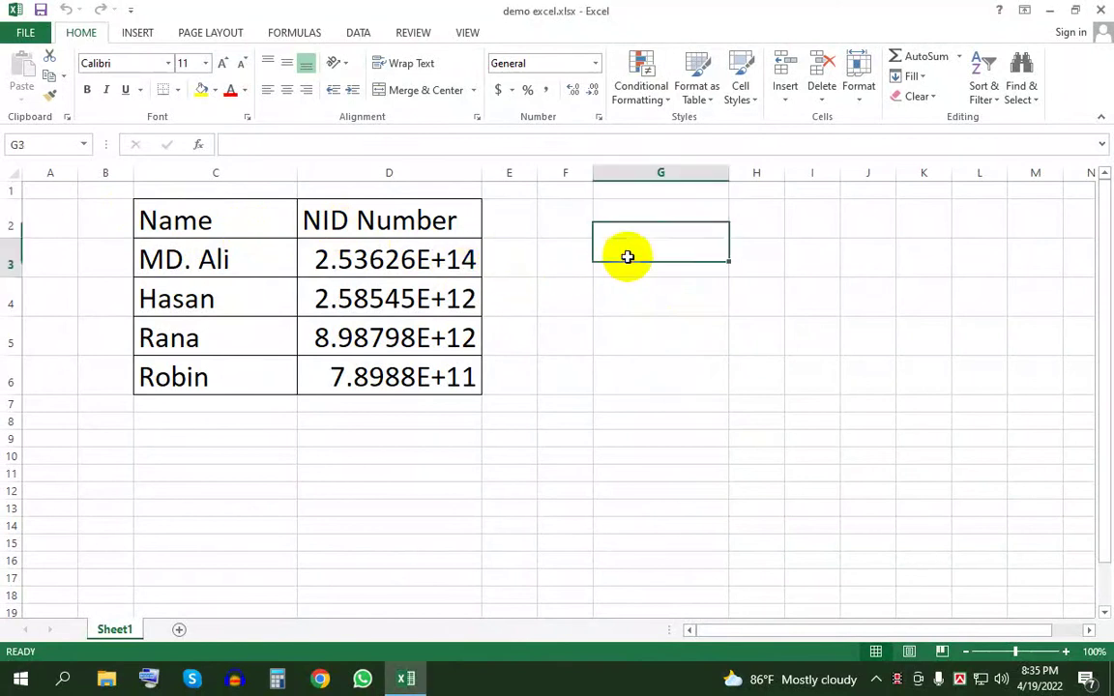
{"action": "type", "text": "15655685899838"}
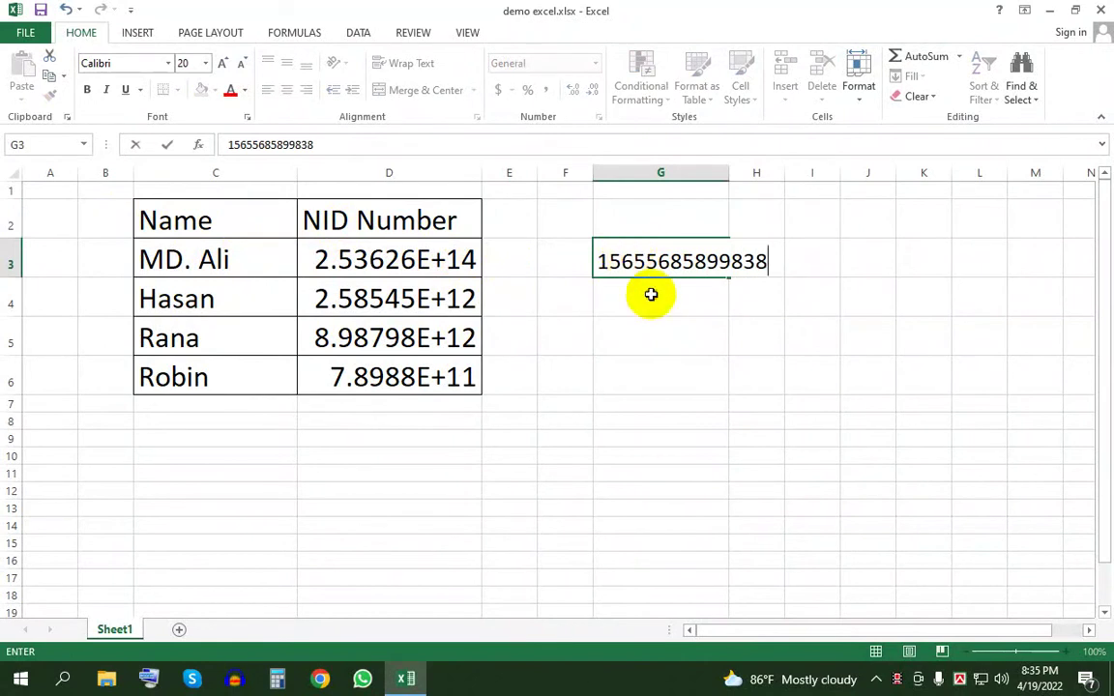
{"action": "left_click", "coordinate": [649, 293]}
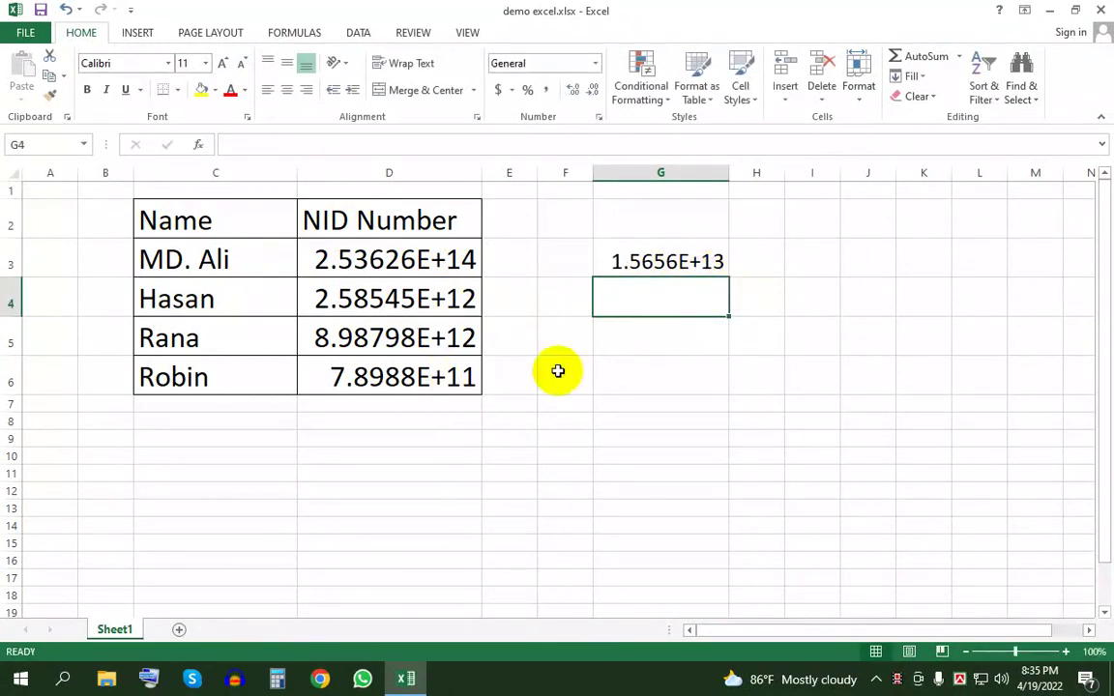
- Inspect G3's stored full value in the formula bar, then move to an empty cell
{"action": "left_click", "coordinate": [657, 261]}
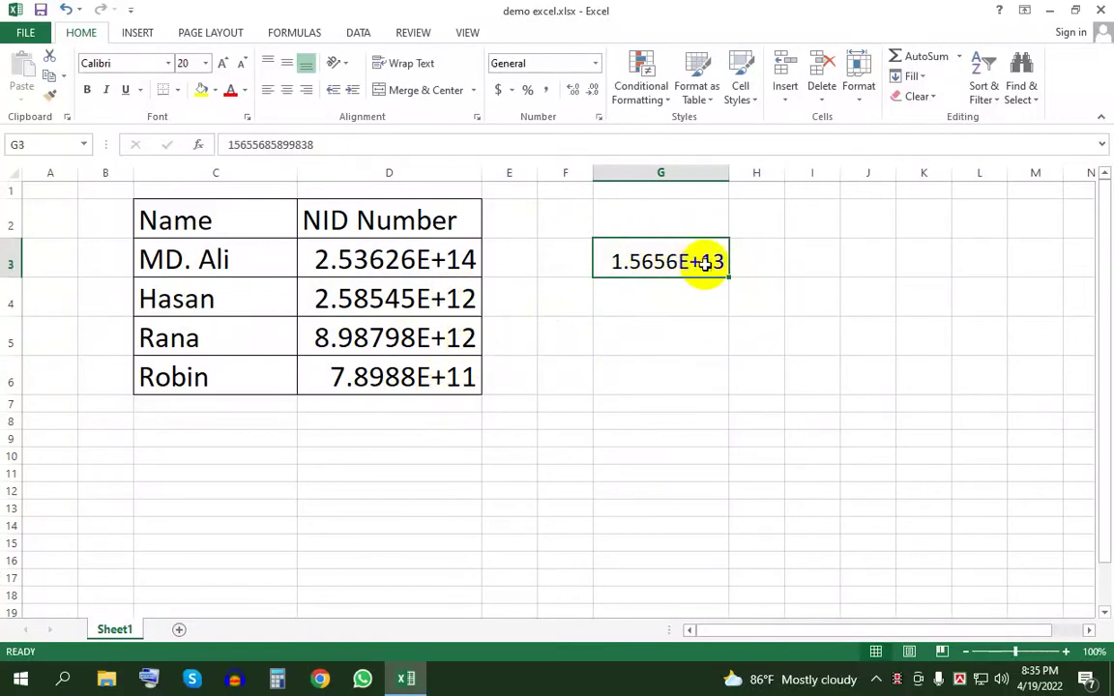
{"action": "left_click", "coordinate": [323, 144]}
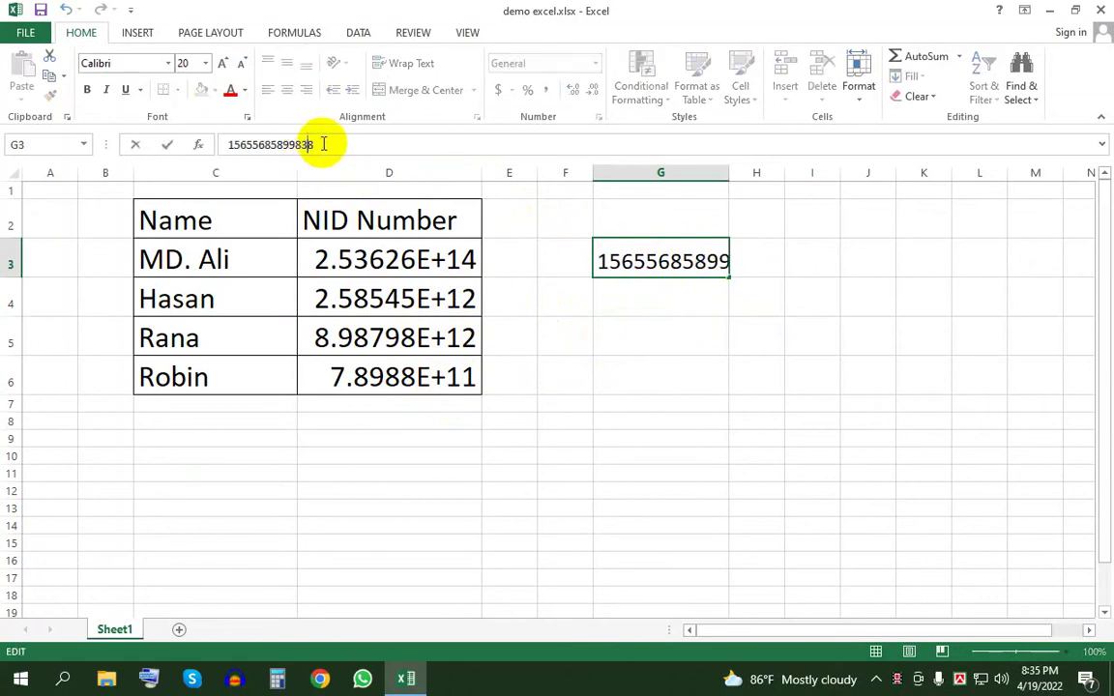
{"action": "left_click", "coordinate": [720, 330]}
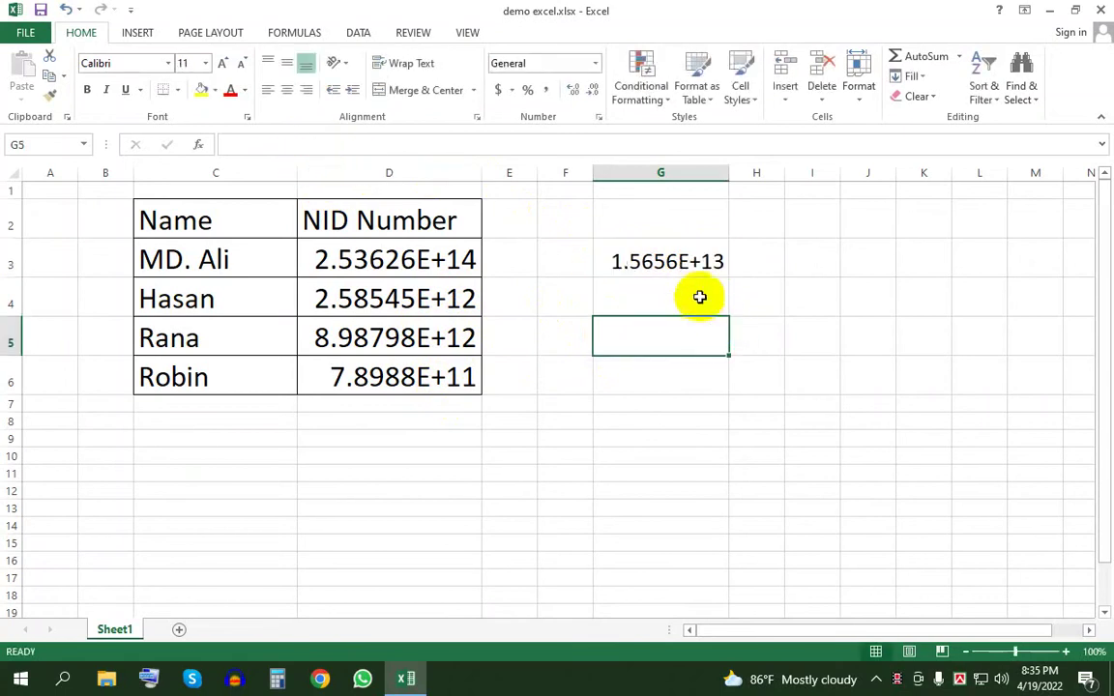
{"action": "left_click", "coordinate": [680, 266]}
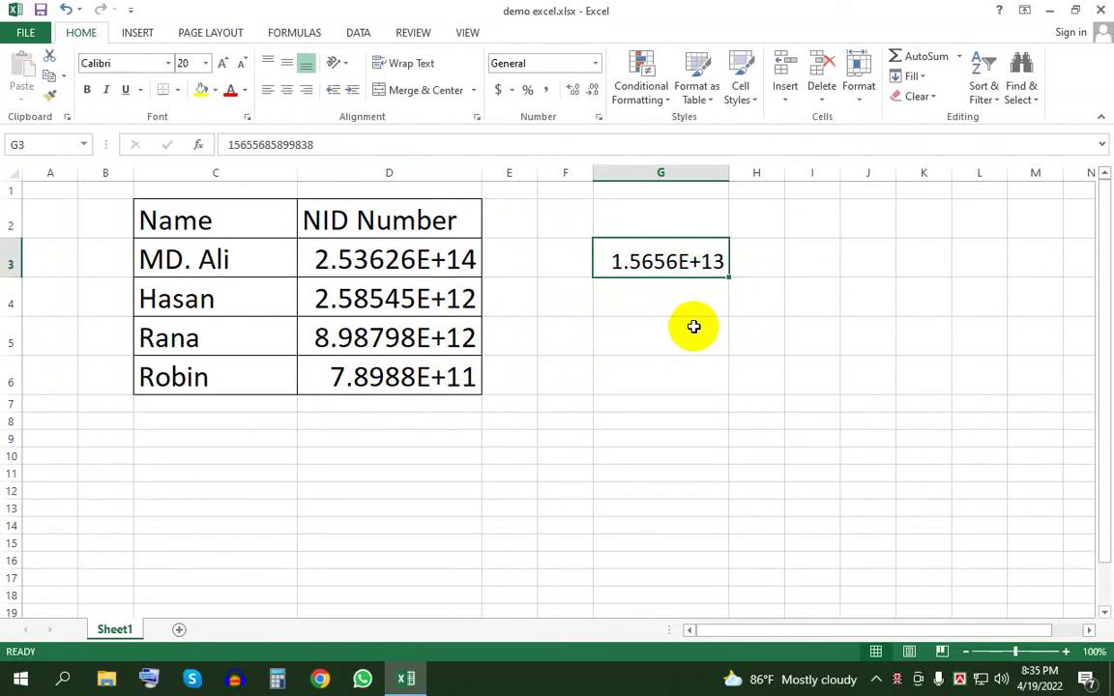
{"action": "left_click", "coordinate": [695, 338]}
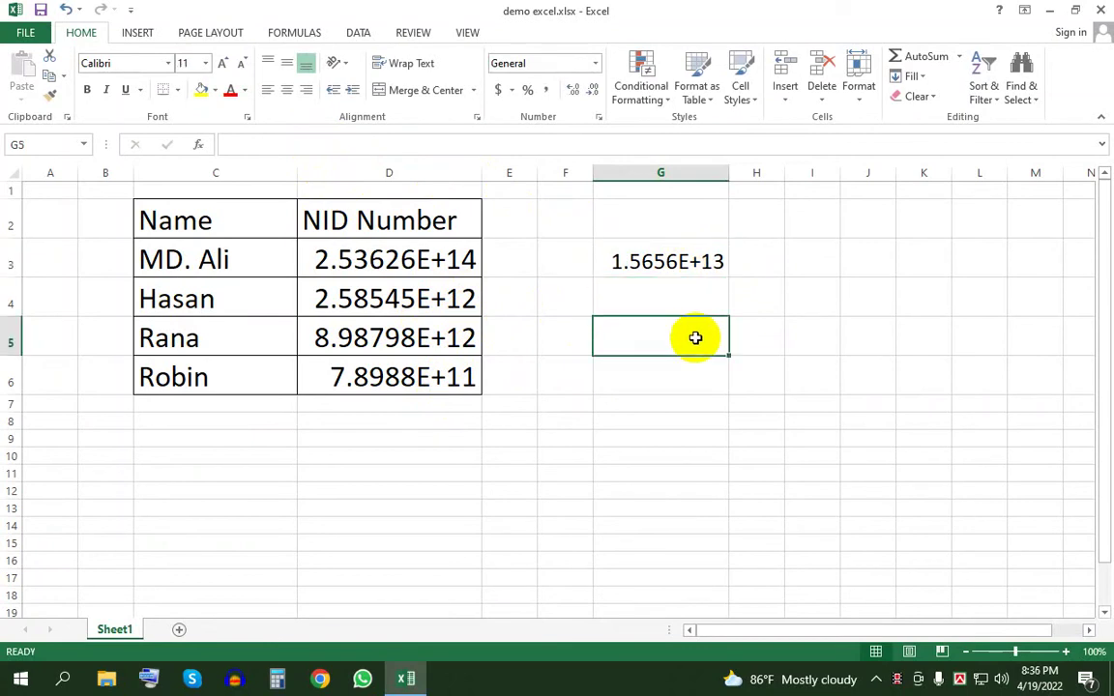
{"action": "left_click", "coordinate": [688, 303]}
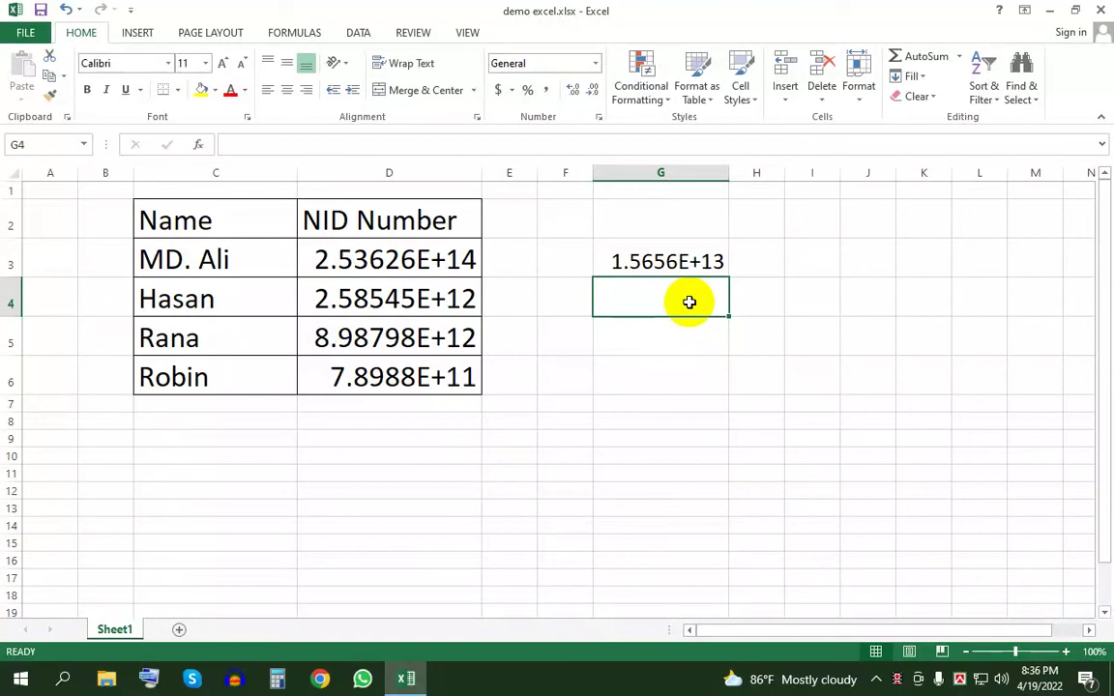
{"action": "left_click", "coordinate": [435, 264]}
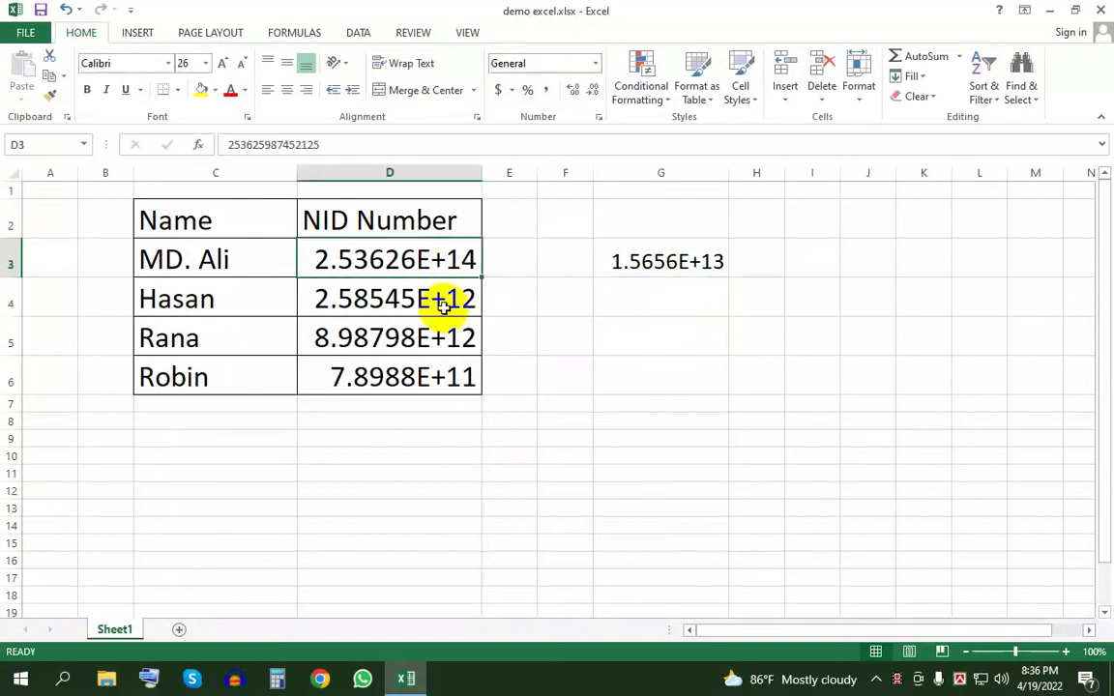
{"action": "left_click", "coordinate": [443, 304]}
{"action": "left_click", "coordinate": [440, 343]}
{"action": "left_click", "coordinate": [422, 263]}
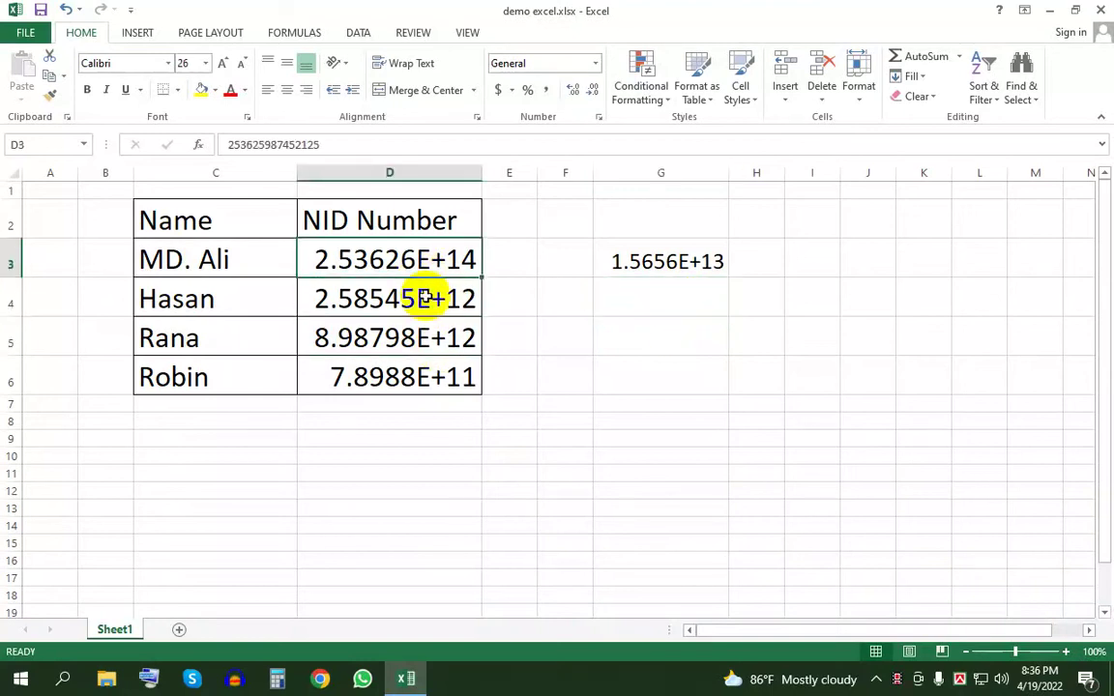
{"action": "left_click", "coordinate": [429, 298]}
{"action": "left_click", "coordinate": [432, 338]}
{"action": "left_click", "coordinate": [436, 373]}
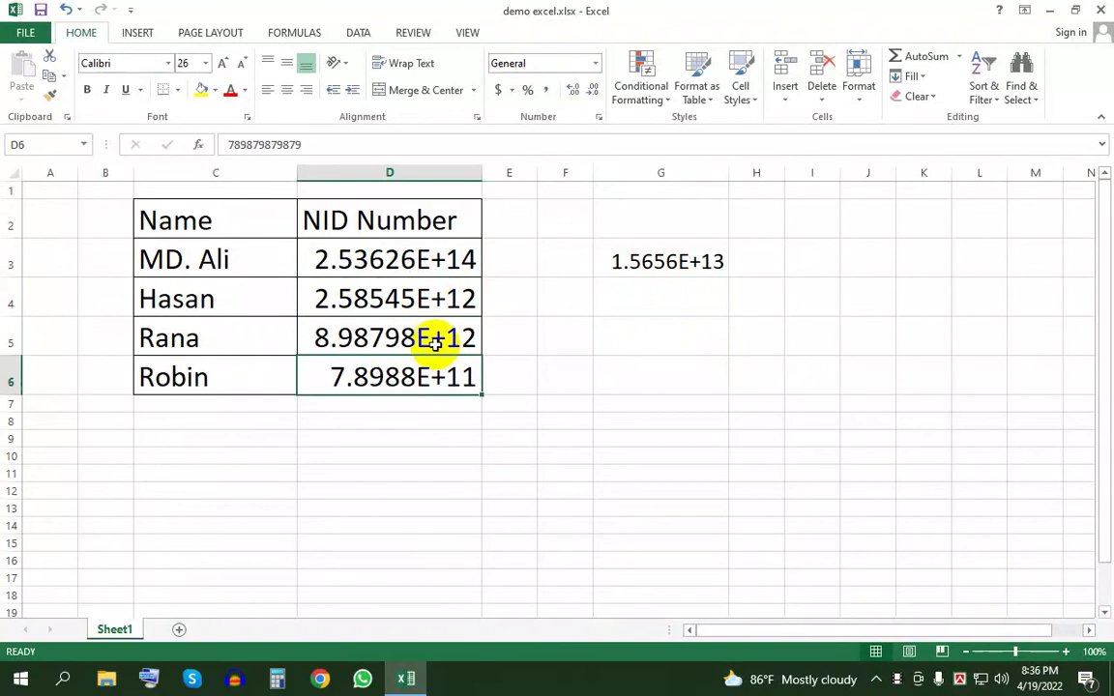
{"action": "left_click", "coordinate": [435, 270]}
{"action": "left_click", "coordinate": [513, 288]}
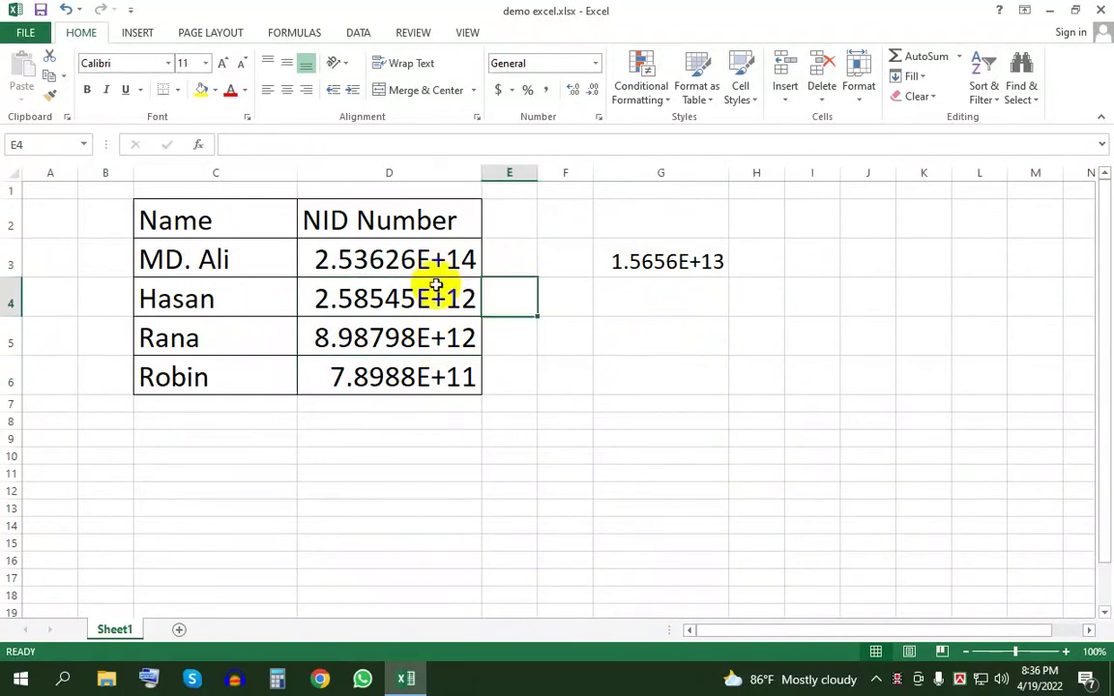
{"action": "left_click", "coordinate": [429, 267]}
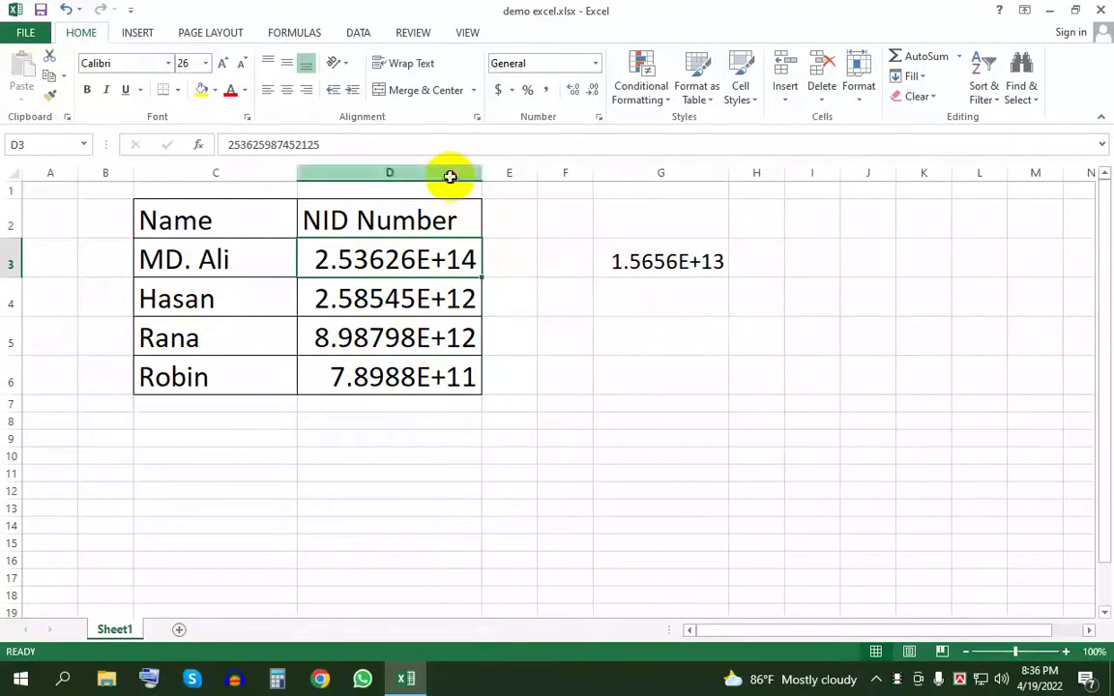
{"action": "left_click", "coordinate": [450, 174]}
{"action": "left_click", "coordinate": [532, 254]}
{"action": "left_click", "coordinate": [453, 256]}
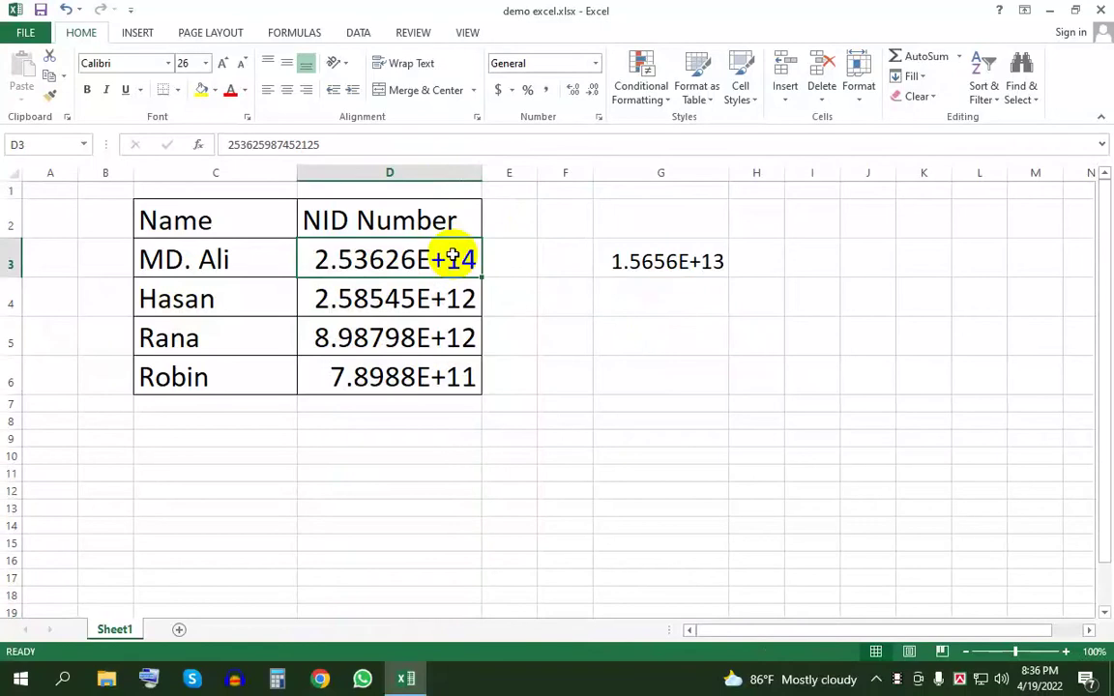
- Format cell D3 as Text
{"action": "left_click", "coordinate": [595, 64]}
{"action": "scroll", "coordinate": [566, 370], "scroll_direction": "down", "scroll_amount": 1}
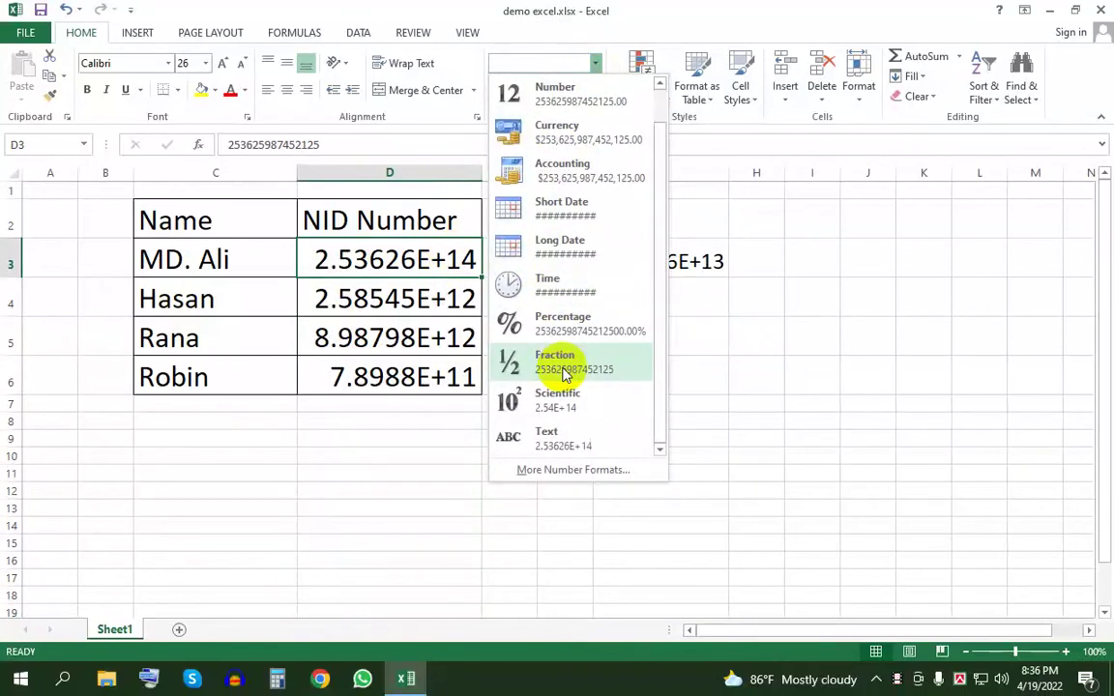
{"action": "left_click", "coordinate": [576, 432]}
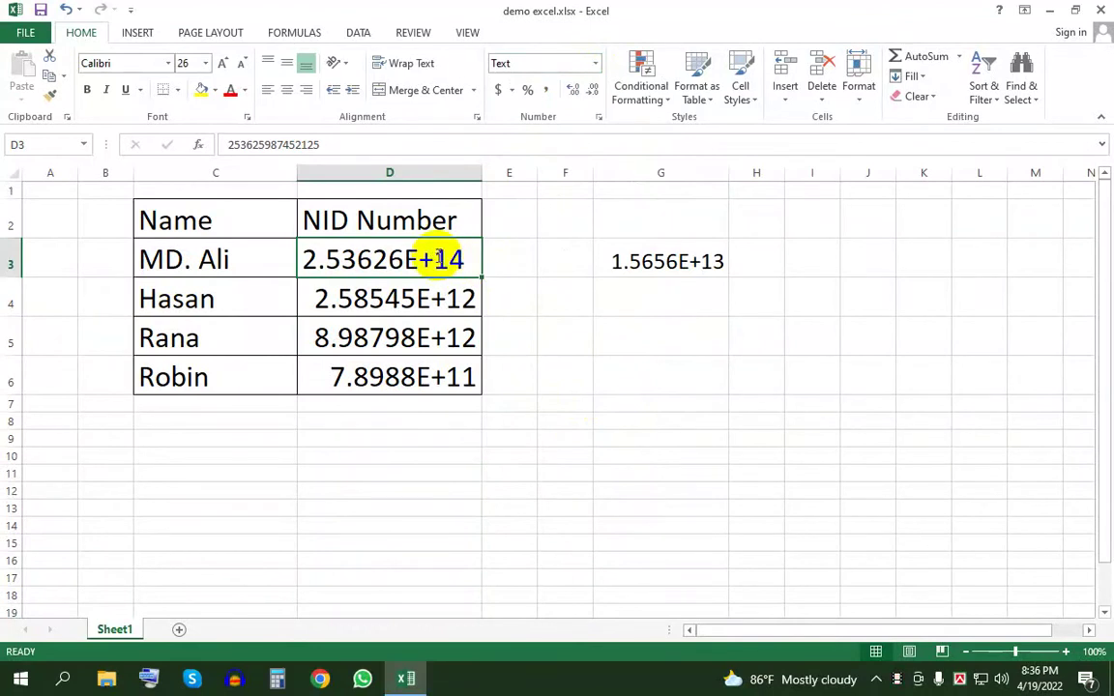
- Clear D3 and re-enter the 16-digit ID so it shows in full
{"action": "key", "text": "BackSpace"}
{"action": "key", "text": "Tab"}
{"action": "left_click", "coordinate": [436, 254]}
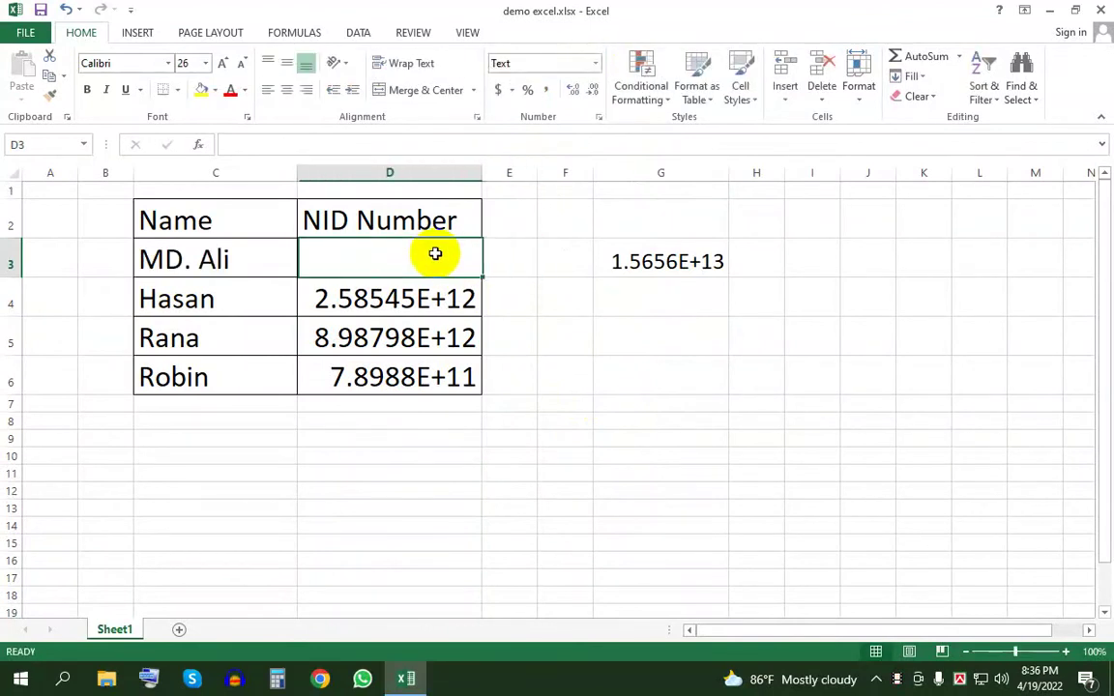
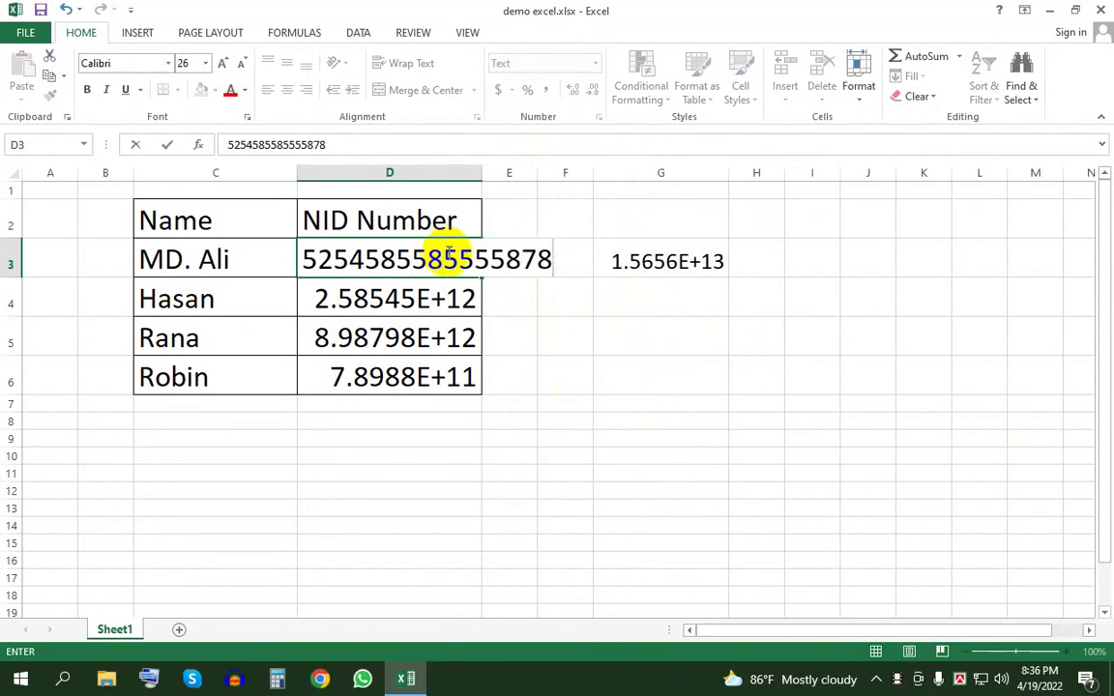
{"action": "left_click", "coordinate": [497, 300]}
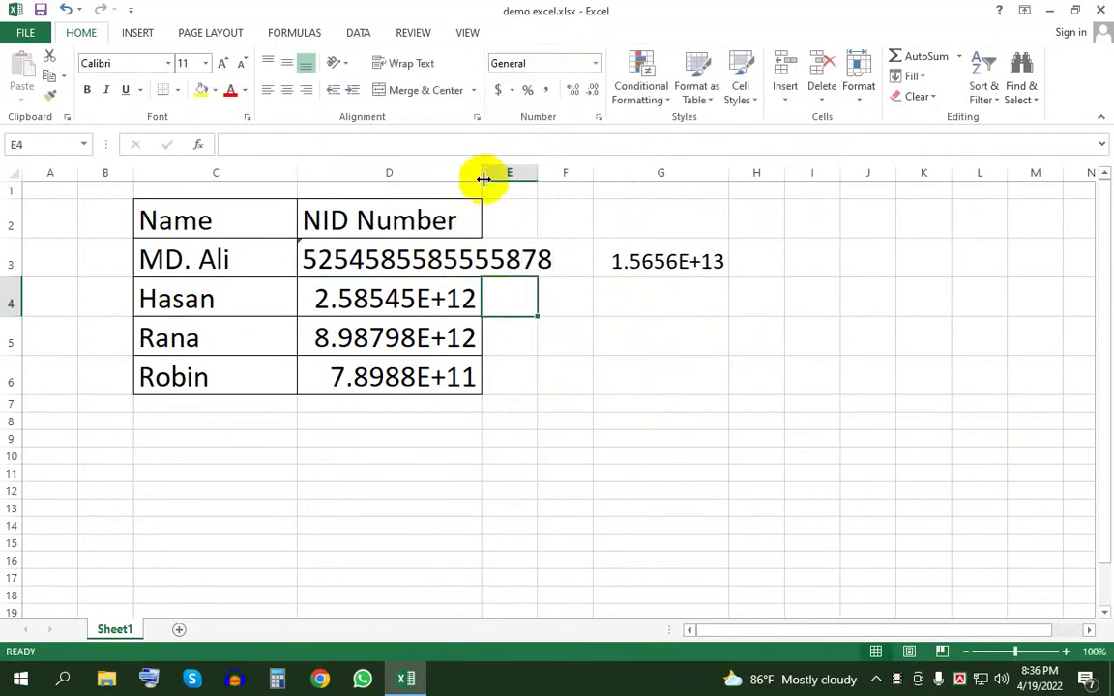
- Widen column D and compare the formats of the IDs in D3, D4 and D5
{"action": "left_click_drag", "start_coordinate": [484, 175], "coordinate": [552, 179]}
{"action": "left_click", "coordinate": [499, 326]}
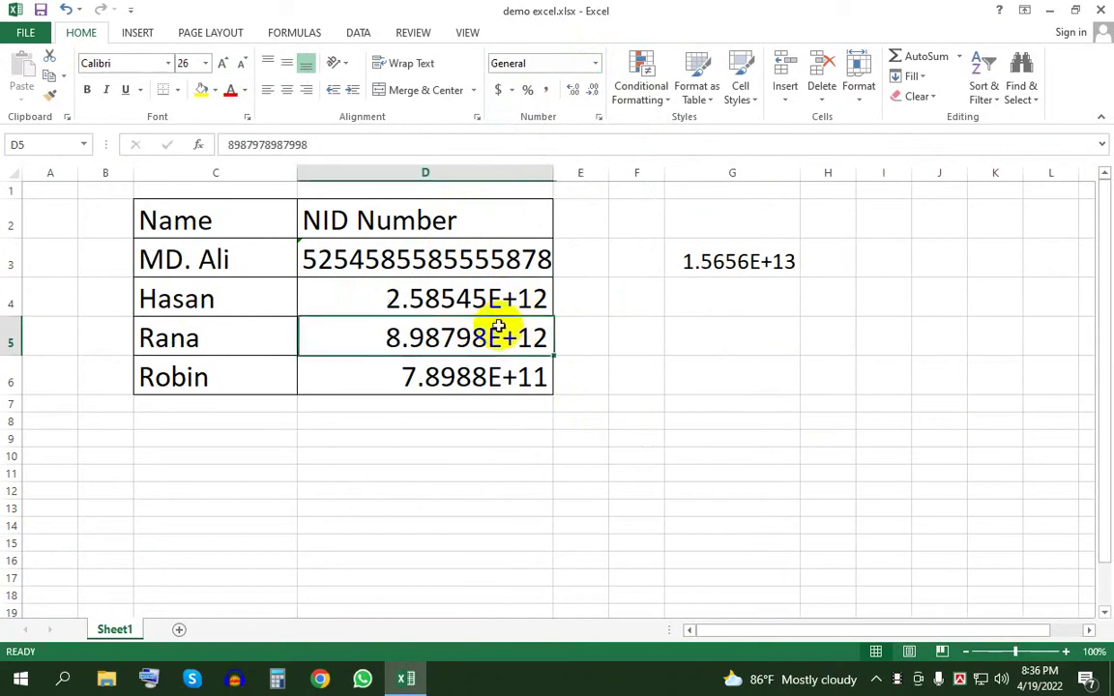
{"action": "left_click", "coordinate": [428, 263]}
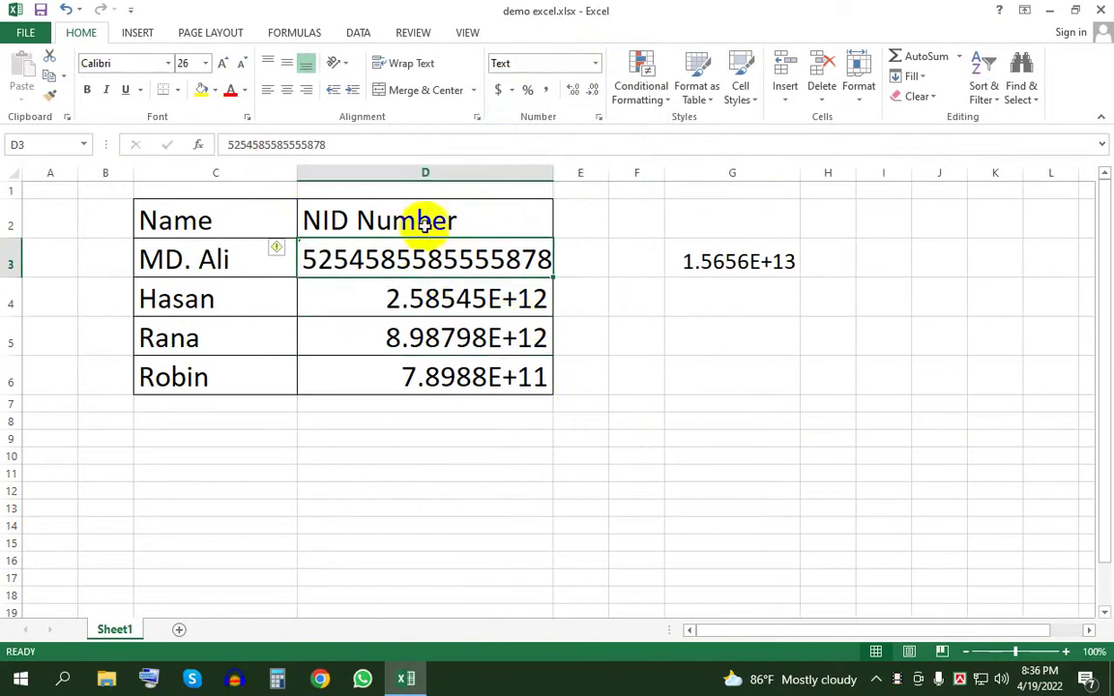
{"action": "left_click", "coordinate": [506, 300]}
{"action": "left_click", "coordinate": [507, 336]}
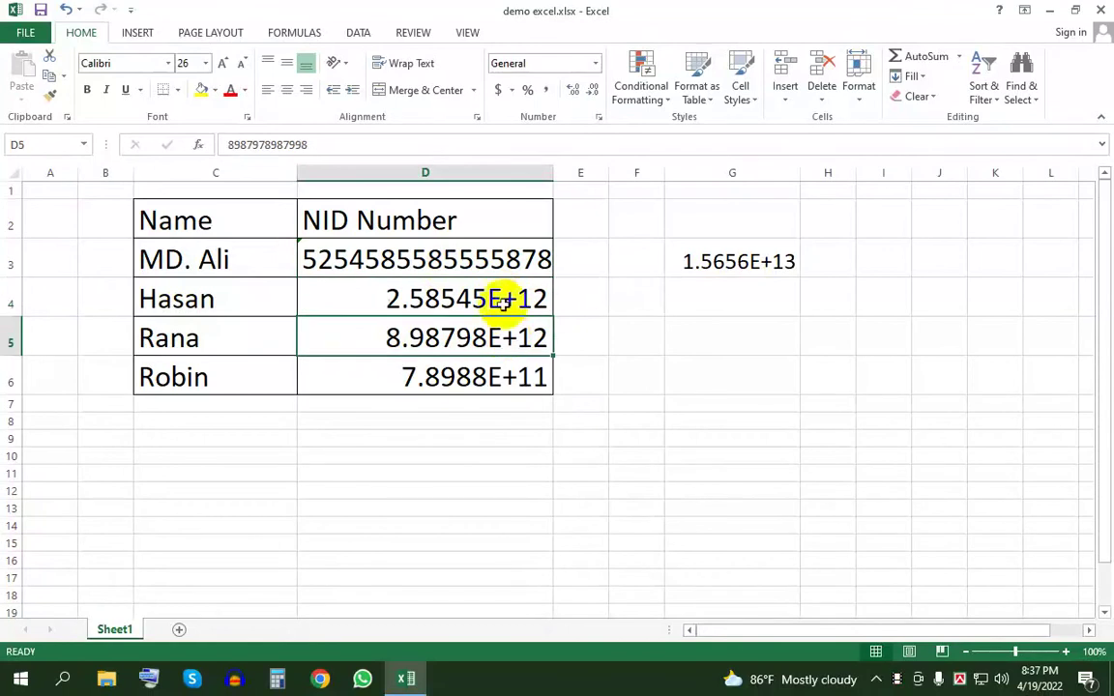
{"action": "left_click", "coordinate": [487, 260]}
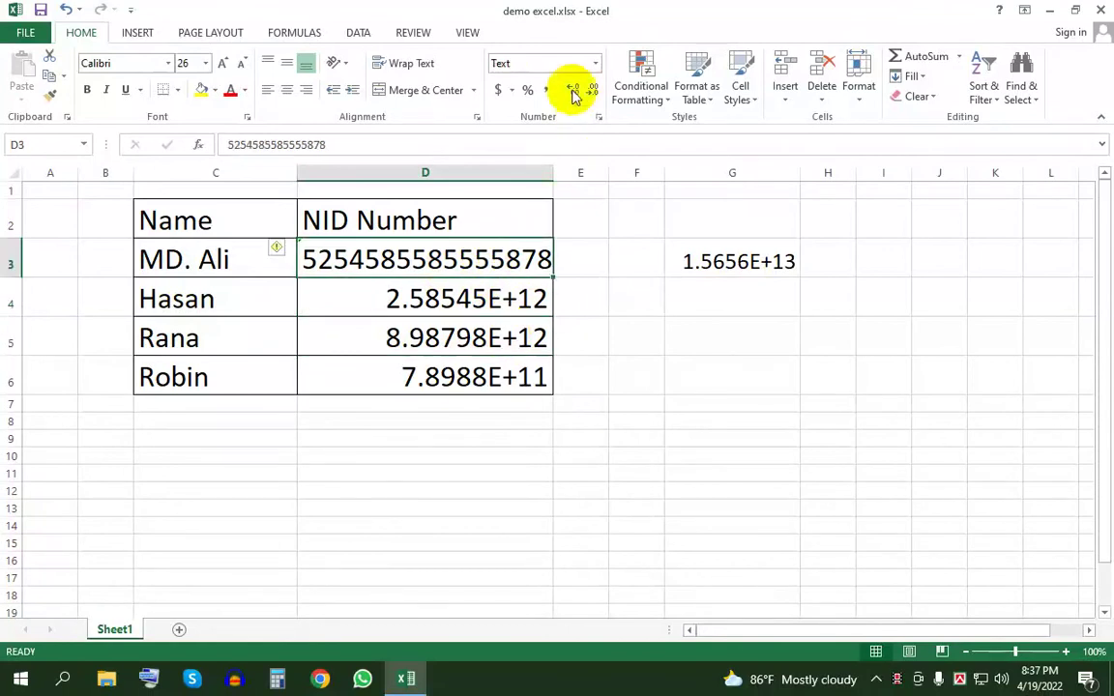
{"action": "left_click", "coordinate": [452, 299]}
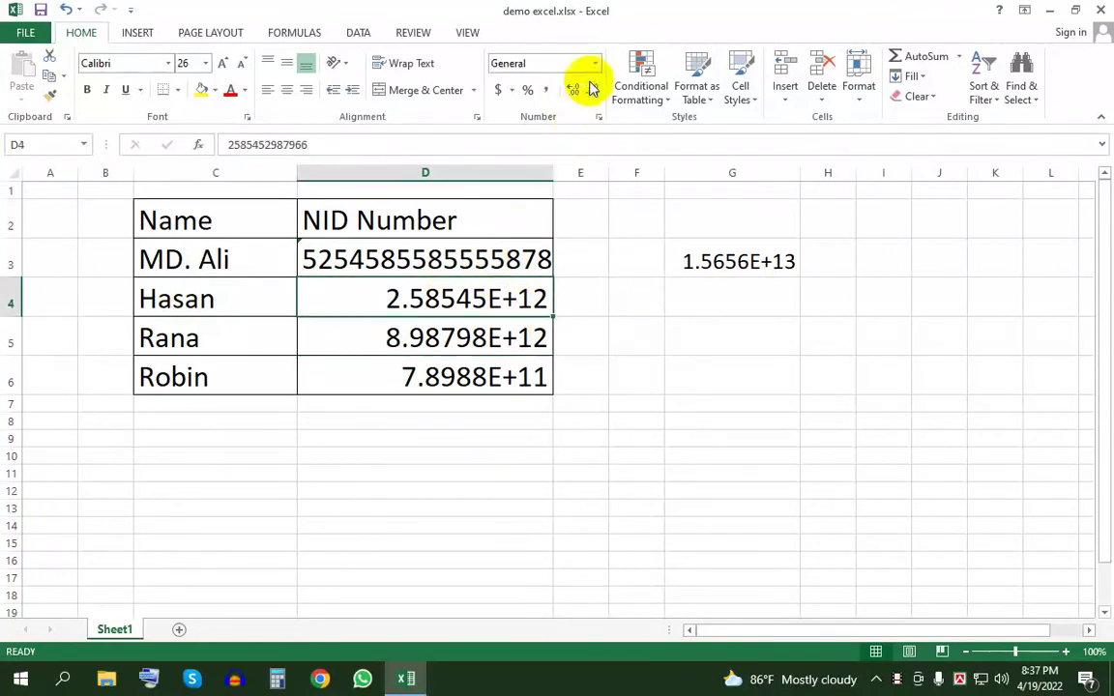
{"action": "left_click", "coordinate": [483, 258]}
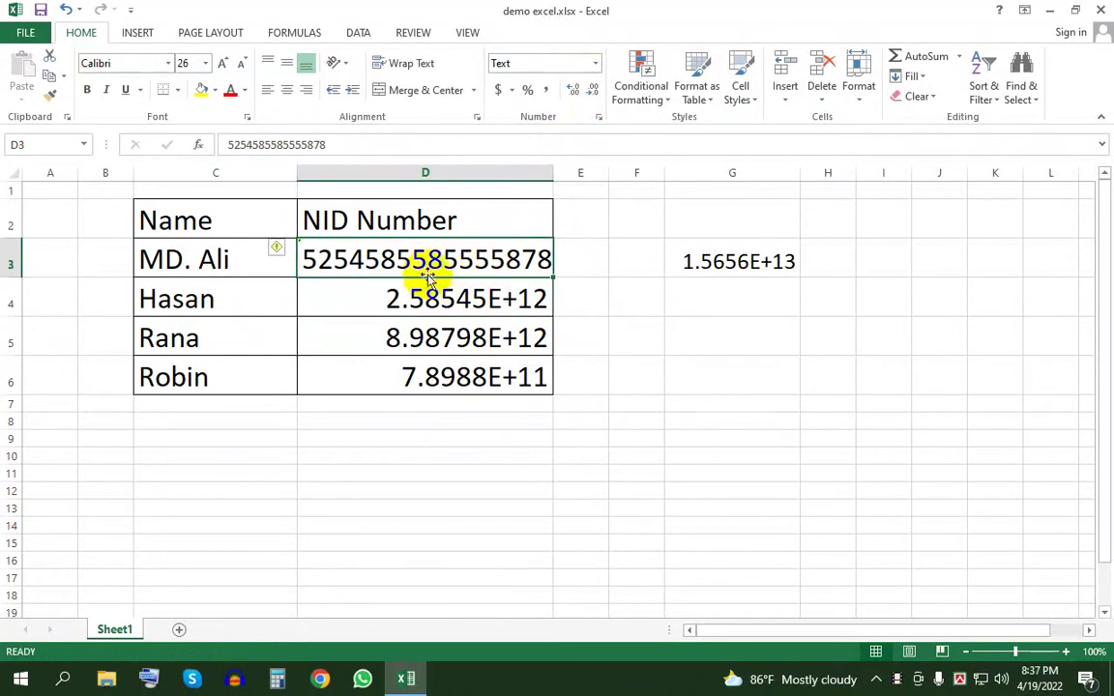
{"action": "left_click", "coordinate": [501, 301]}
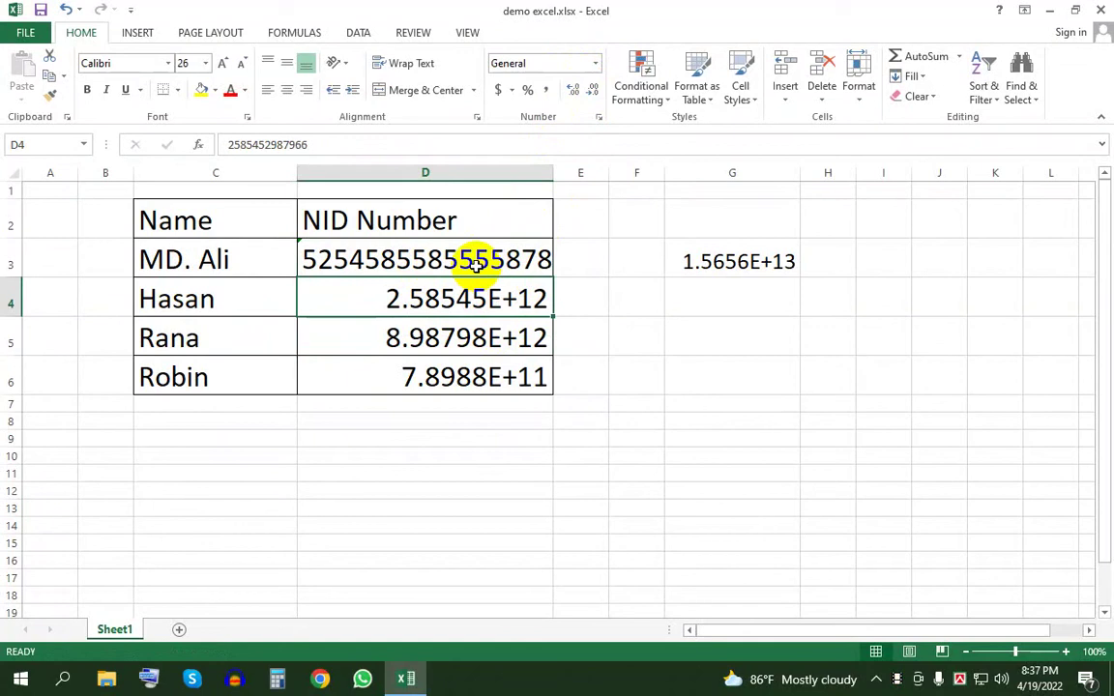
- Undo the column widening and restore D3's original numeric ID
{"action": "key", "text": "ctrl+z"}
{"action": "left_click", "coordinate": [476, 265]}
{"action": "key", "text": "Delete"}
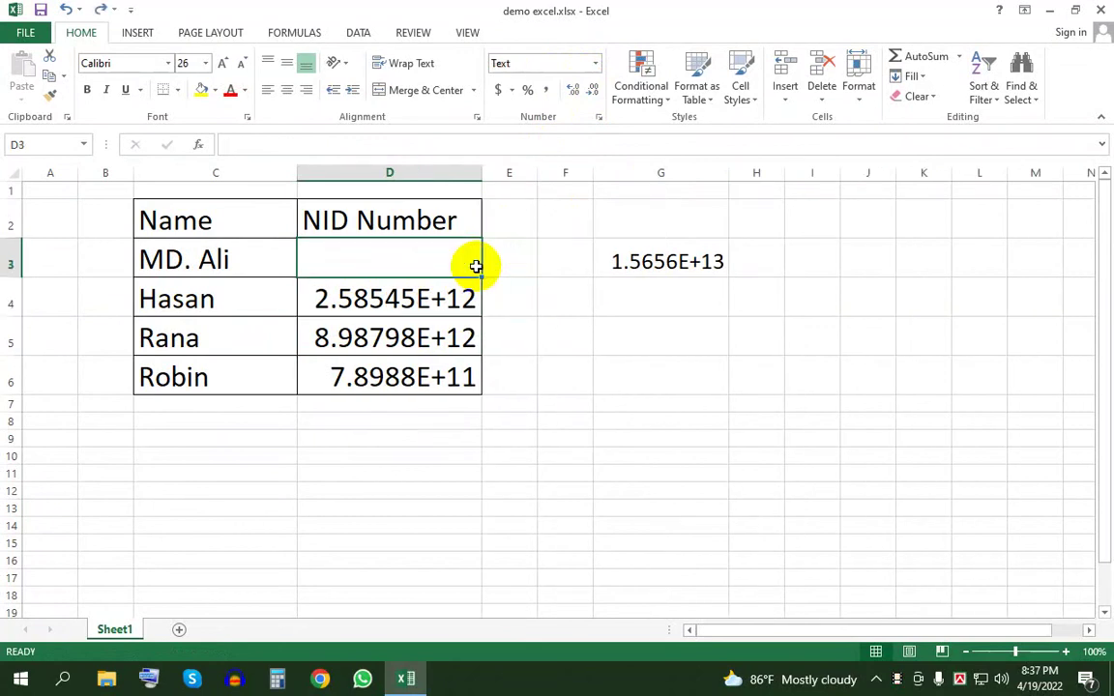
{"action": "key", "text": "ctrl+v"}
- Apply Number format to the whole NID column D and widen it to fit full digits
{"action": "left_click", "coordinate": [530, 306]}
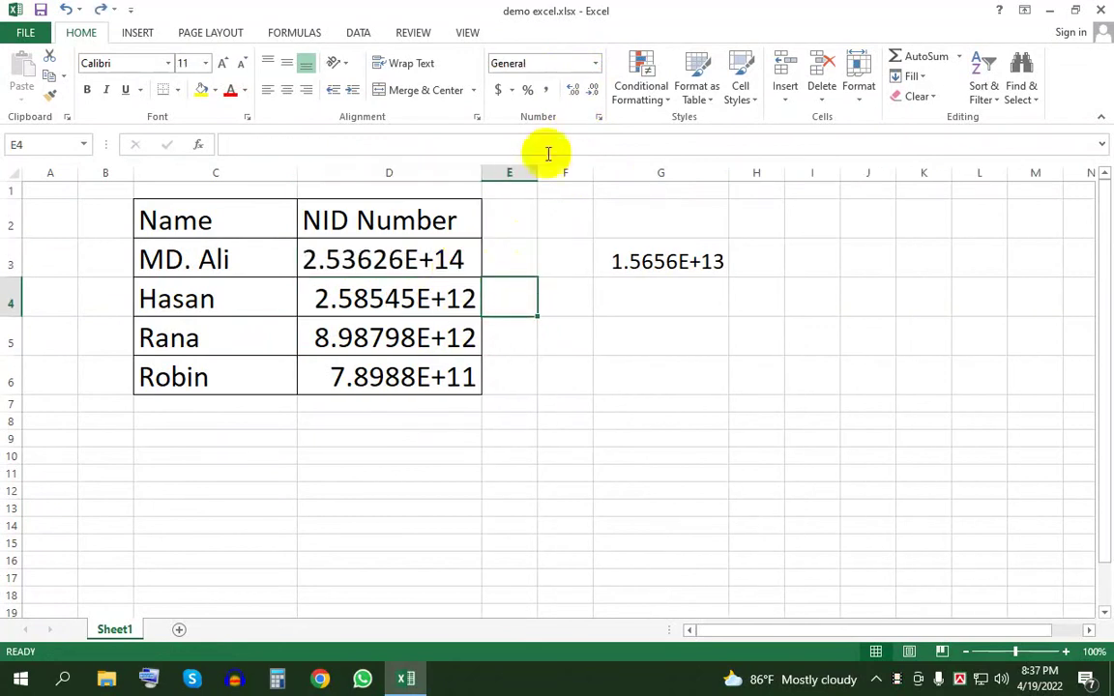
{"action": "left_click", "coordinate": [456, 168]}
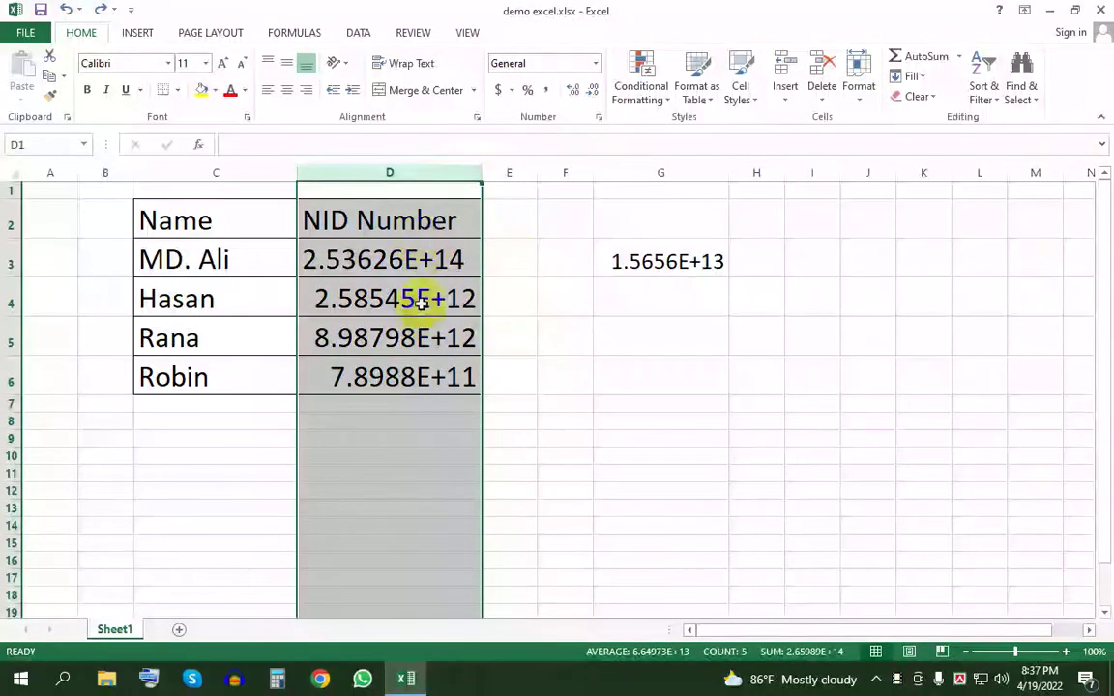
{"action": "left_click", "coordinate": [595, 63]}
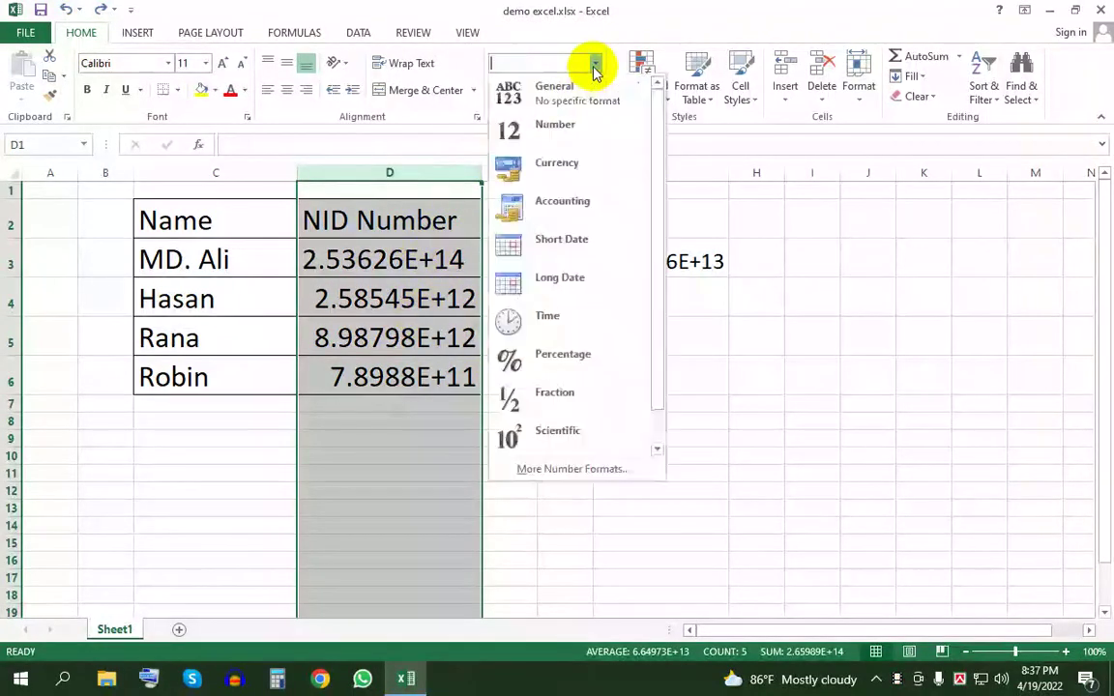
{"action": "left_click", "coordinate": [580, 141]}
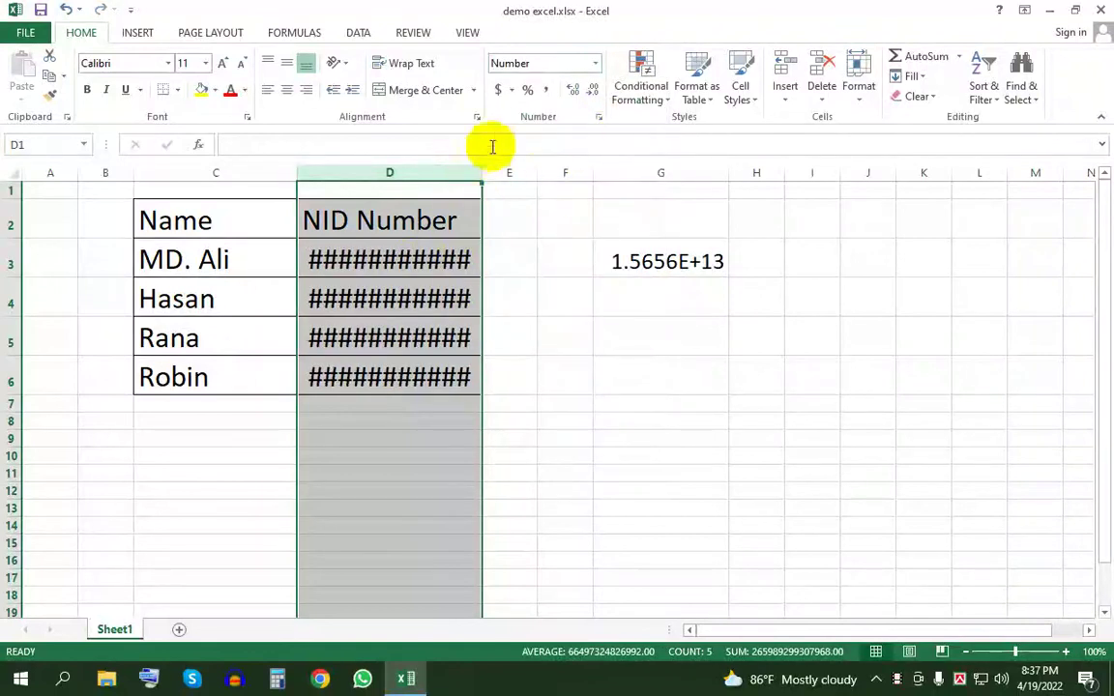
{"action": "left_click_drag", "start_coordinate": [483, 172], "coordinate": [620, 177]}
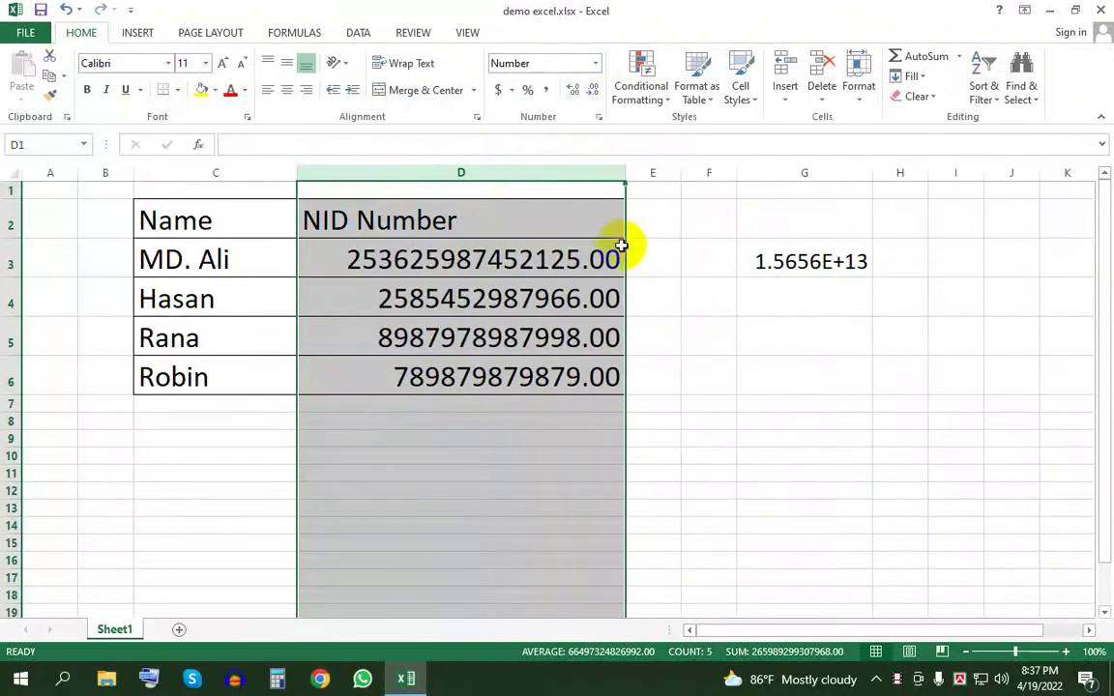
- Set column D's Number format to 0 decimal places with a negative-number style
{"action": "left_click", "coordinate": [600, 118]}
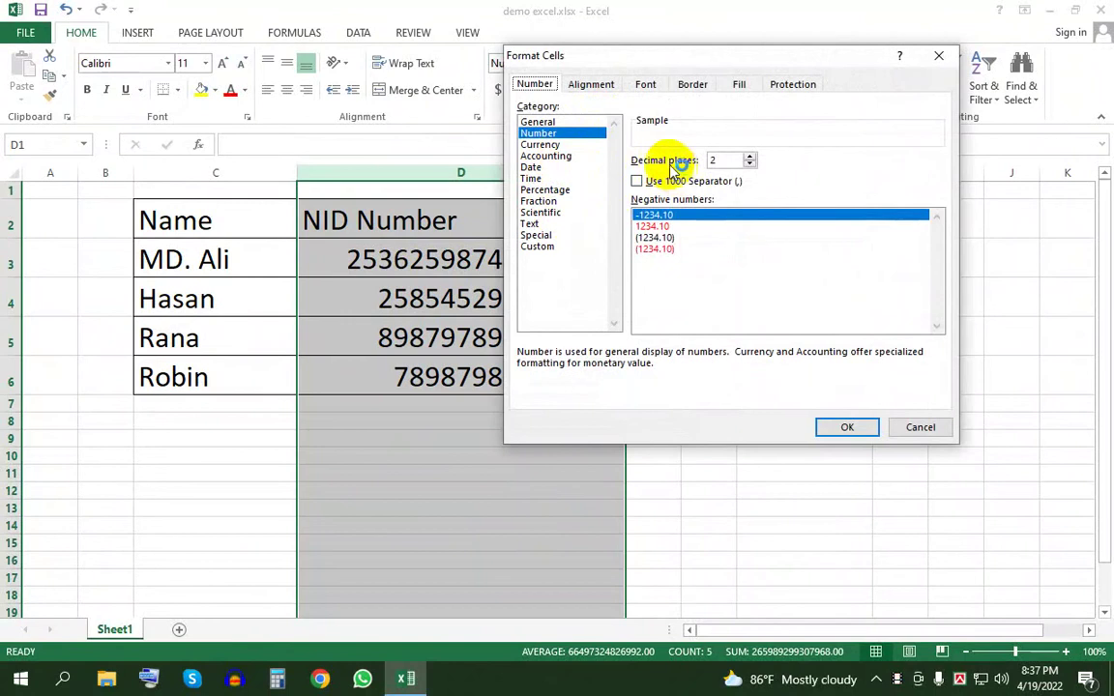
{"action": "left_click", "coordinate": [751, 164]}
{"action": "left_click", "coordinate": [750, 164]}
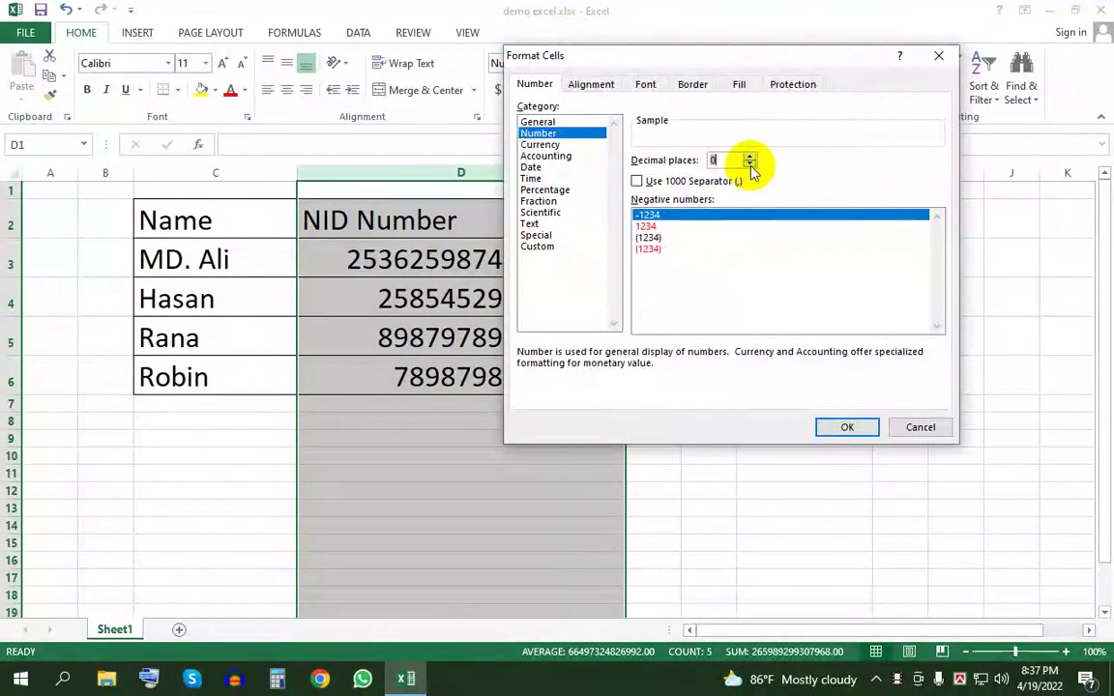
{"action": "left_click", "coordinate": [647, 226]}
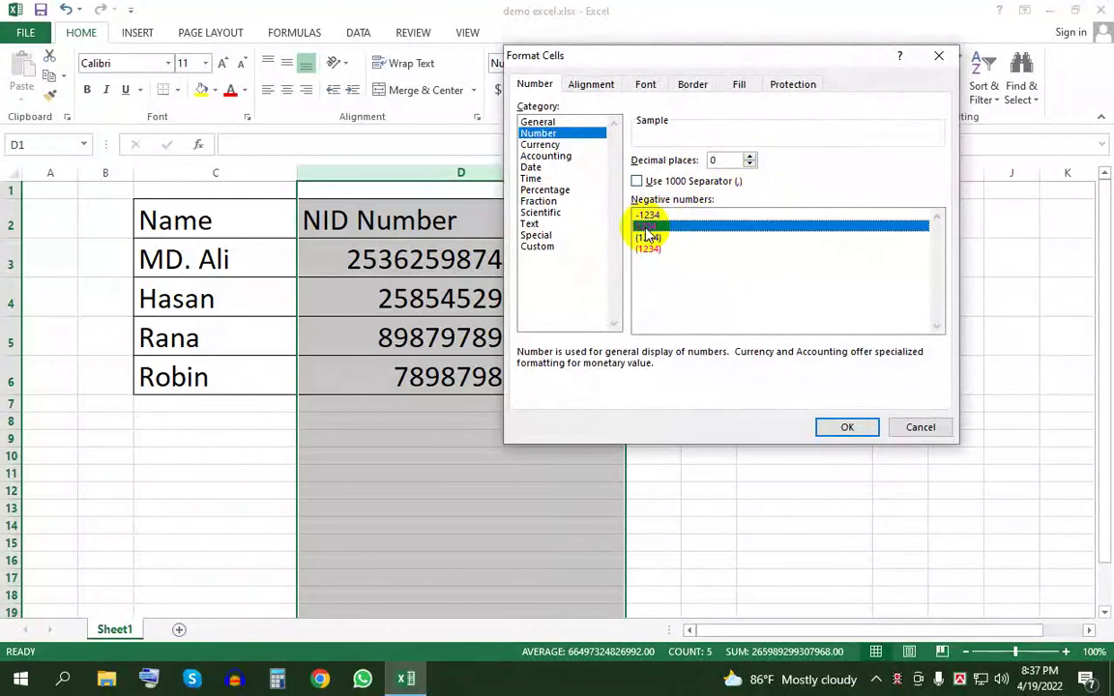
{"action": "left_click", "coordinate": [820, 428]}
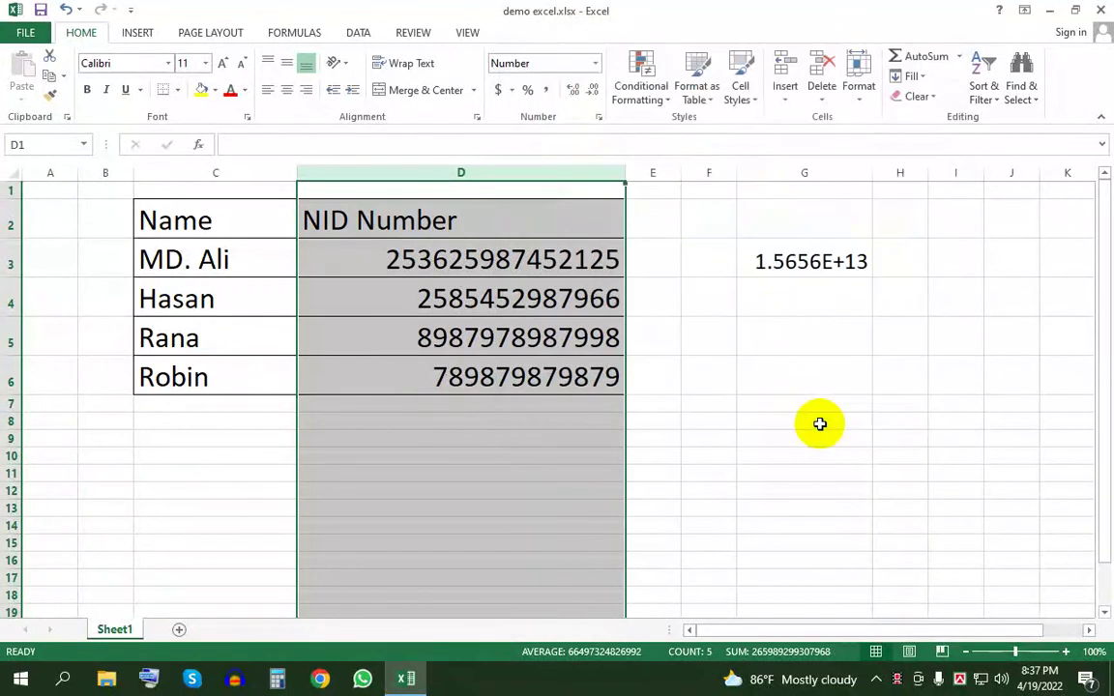
{"action": "left_click", "coordinate": [605, 392]}
{"action": "left_click", "coordinate": [537, 263]}
{"action": "left_click", "coordinate": [554, 309]}
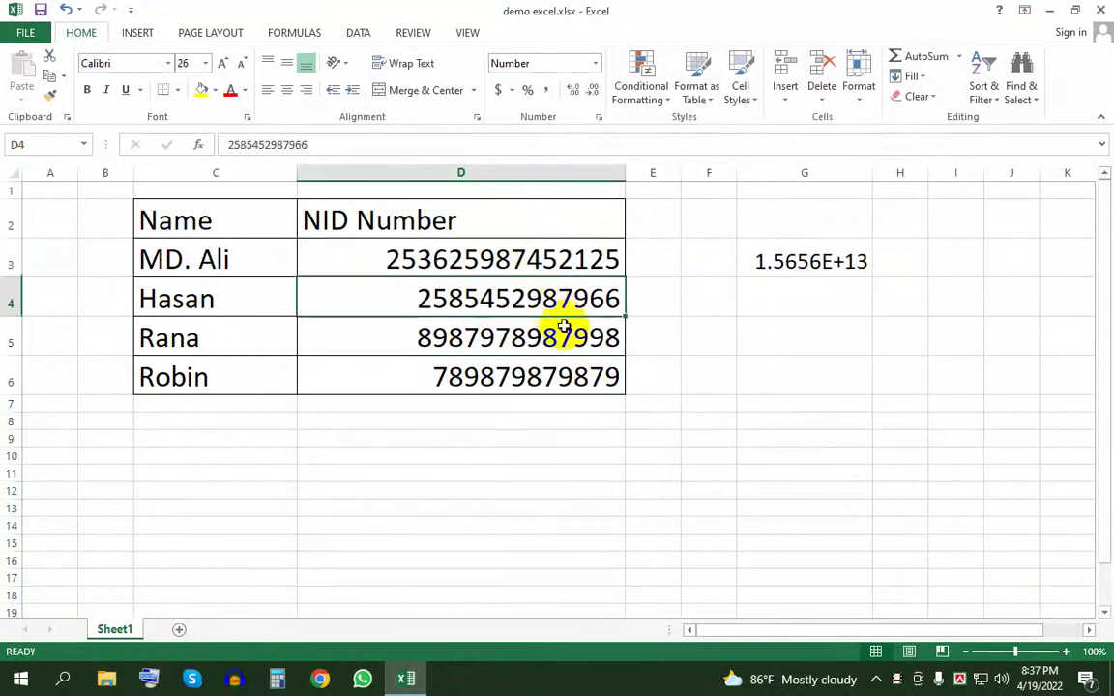
{"action": "left_click", "coordinate": [565, 333]}
{"action": "left_click", "coordinate": [572, 373]}
{"action": "left_click", "coordinate": [572, 334]}
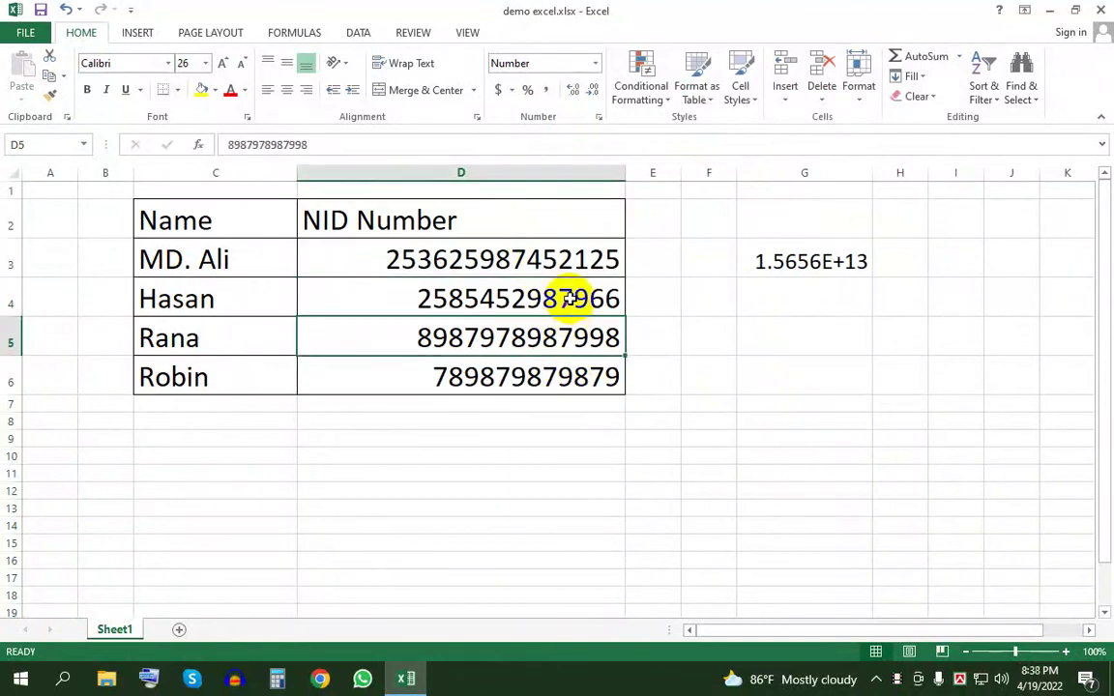
{"action": "left_click", "coordinate": [572, 299]}
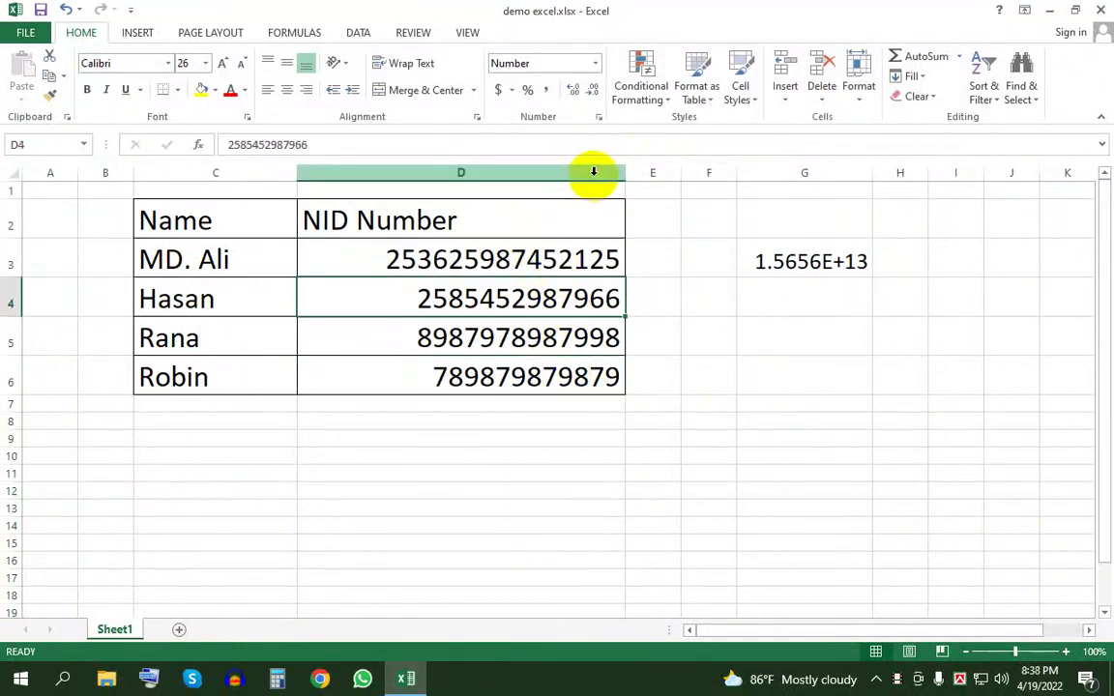
{"action": "left_click", "coordinate": [598, 121]}
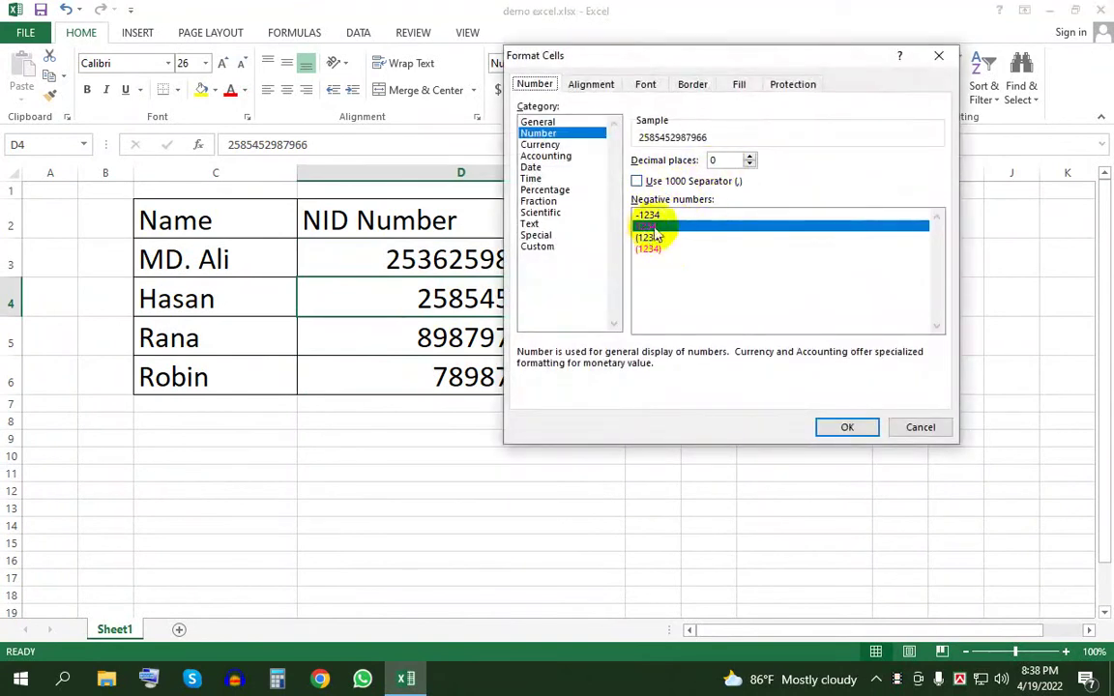
{"action": "left_click", "coordinate": [830, 428]}
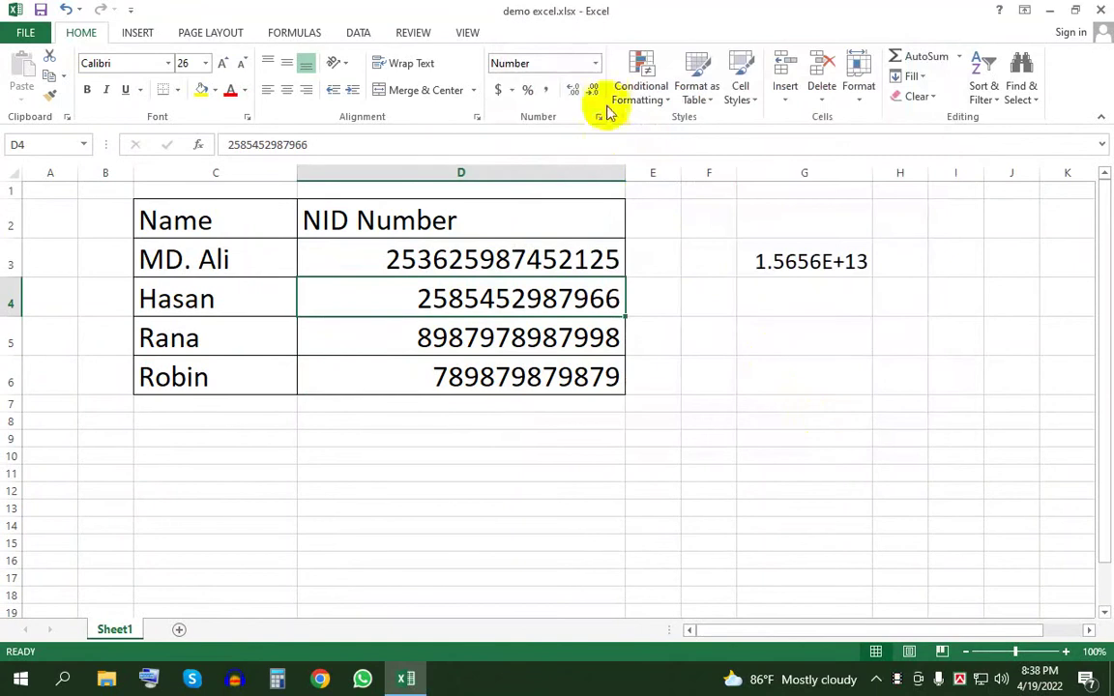
{"action": "left_click", "coordinate": [598, 63]}
- Format D4 as Text and re-enter a 12-digit ID so it shows in full
{"action": "scroll", "coordinate": [595, 386], "scroll_direction": "down", "scroll_amount": 1}
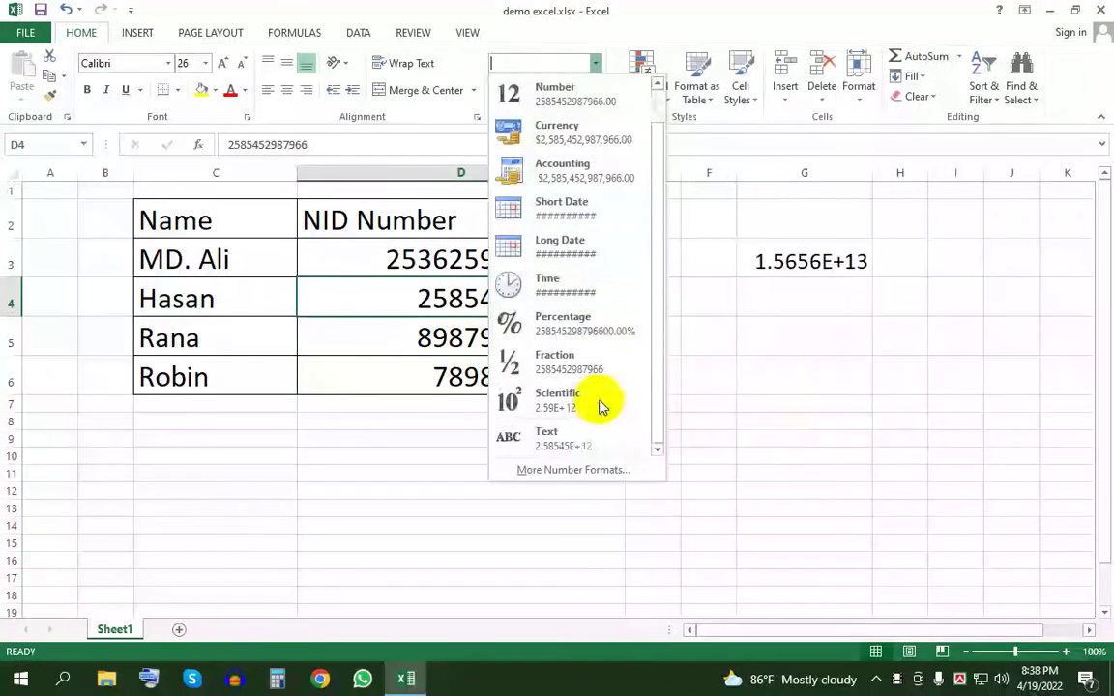
{"action": "left_click", "coordinate": [582, 442]}
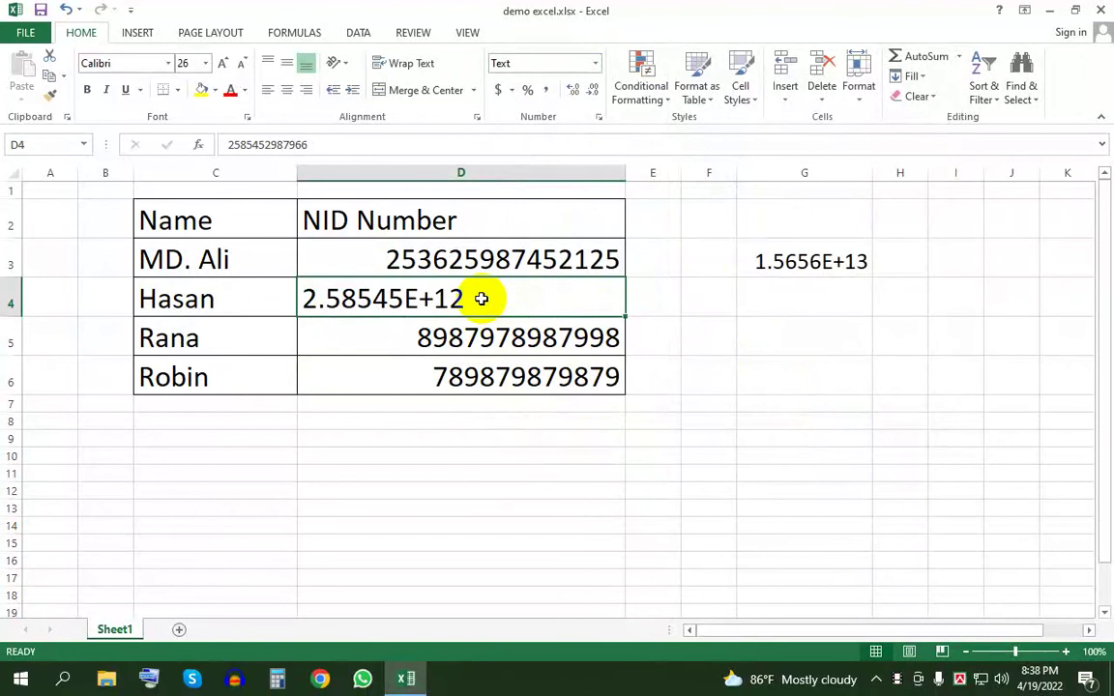
{"action": "key", "text": "BackSpace"}
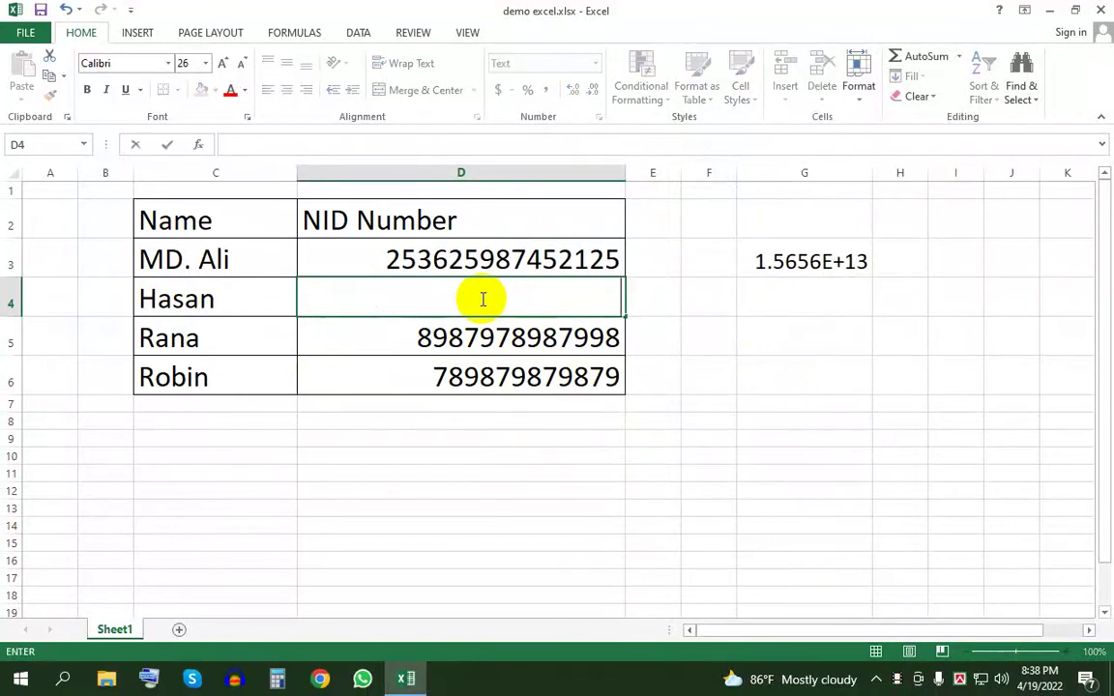
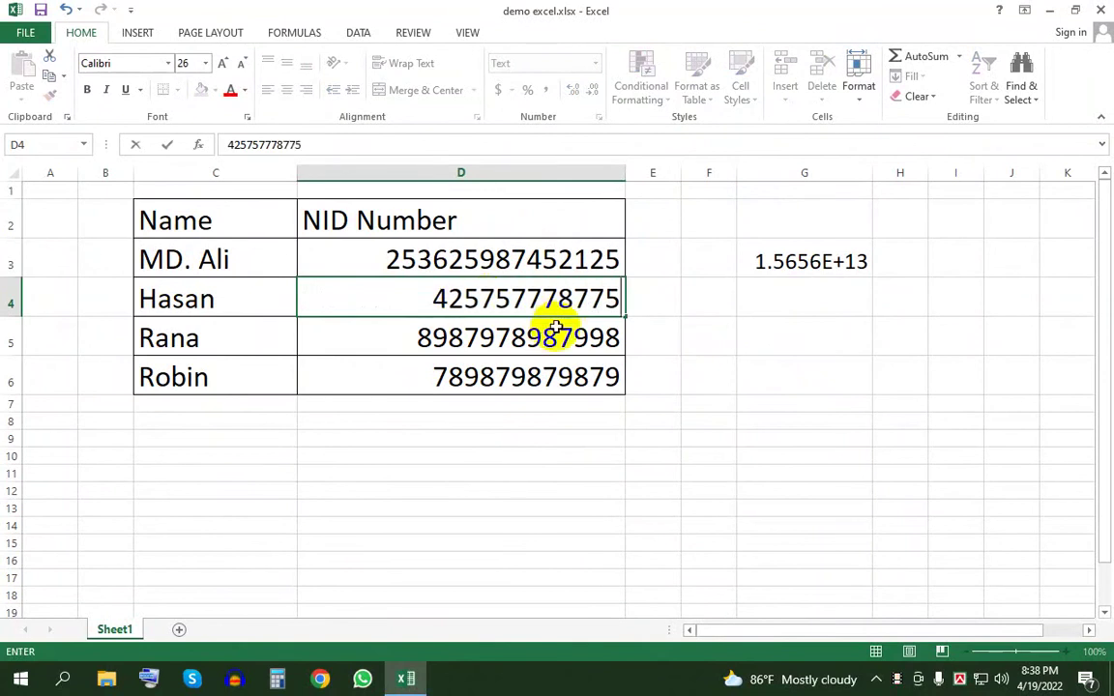
{"action": "left_click", "coordinate": [638, 259]}
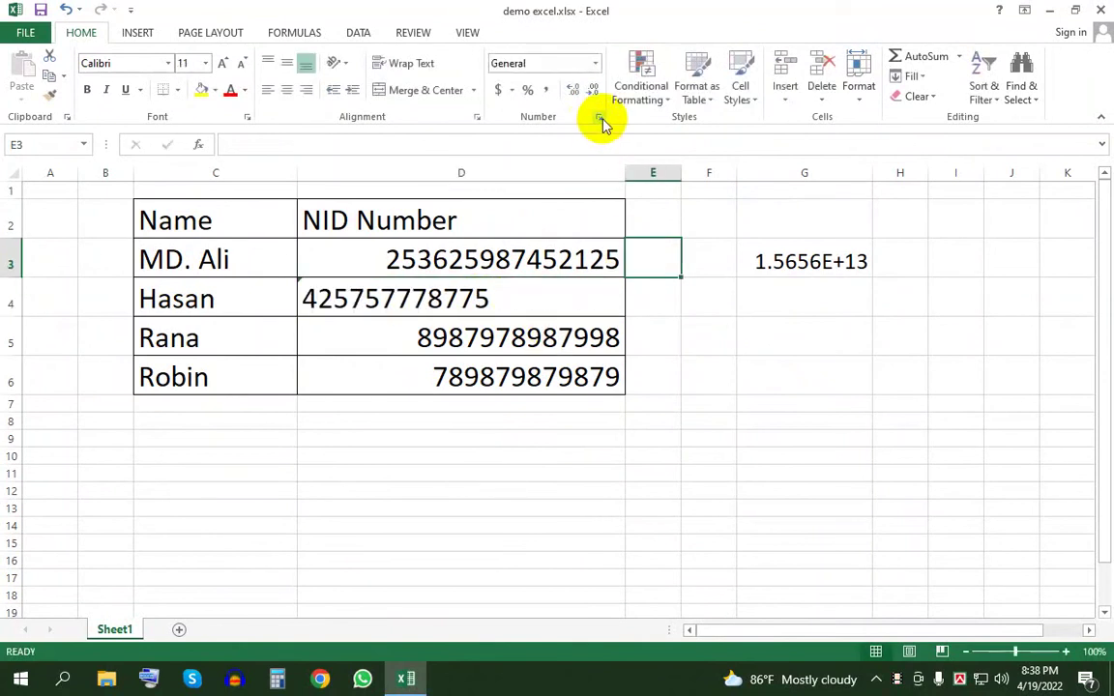
- Give G3 a 0-decimal Number format with the red negative-number style
{"action": "left_click", "coordinate": [482, 282]}
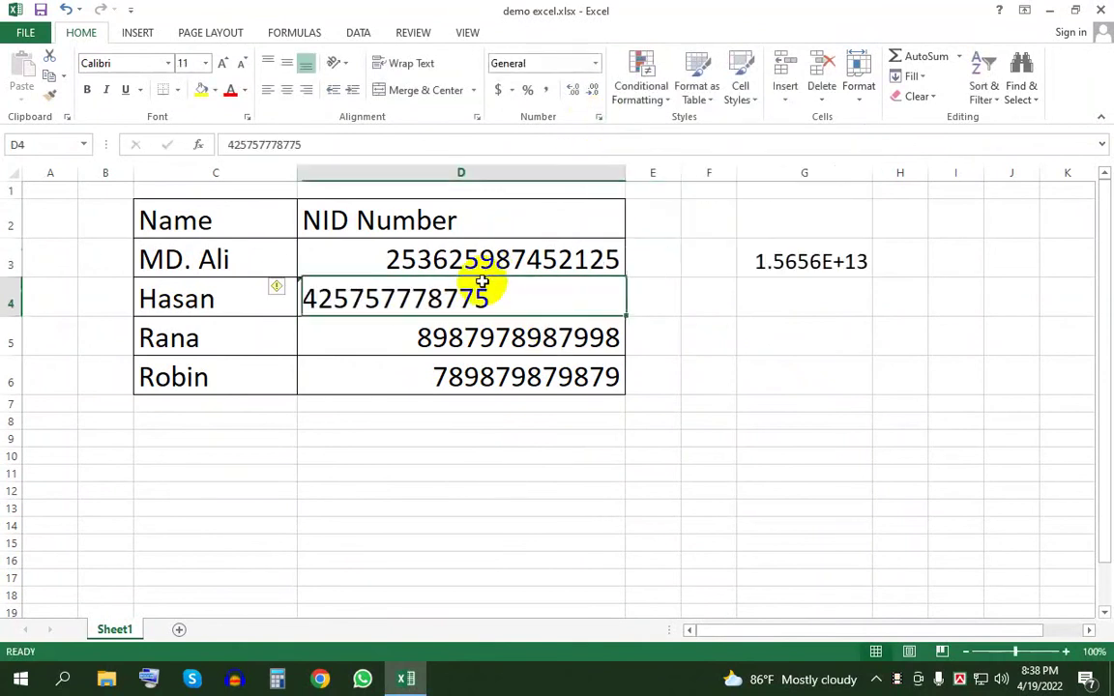
{"action": "left_click", "coordinate": [837, 257]}
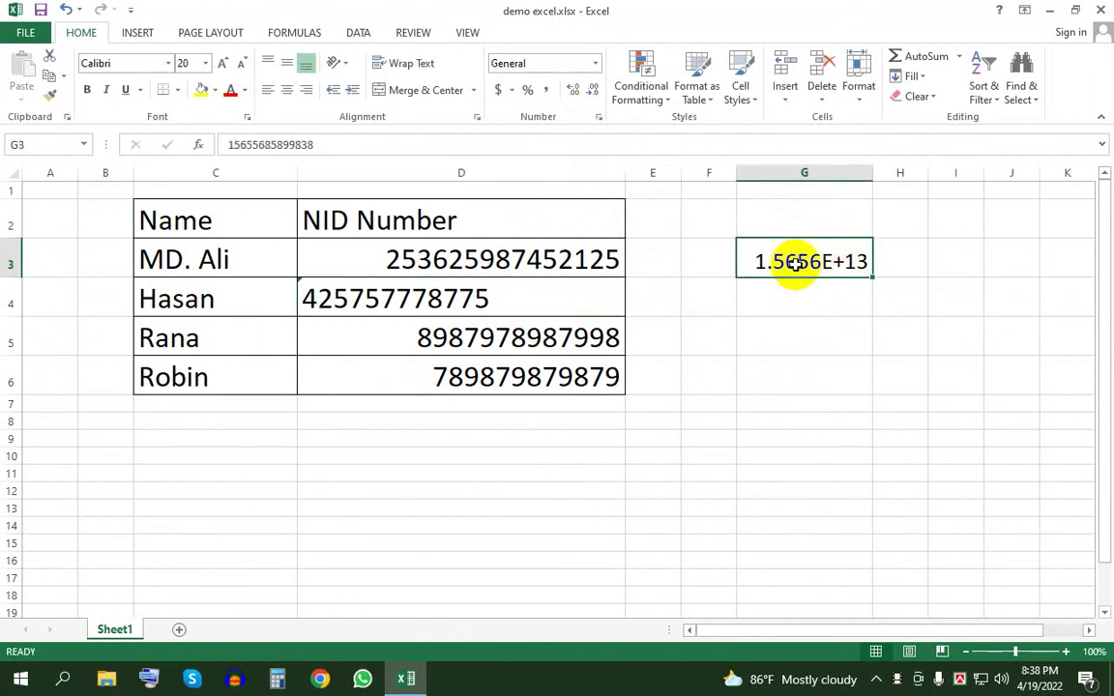
{"action": "left_click", "coordinate": [840, 348]}
{"action": "left_click", "coordinate": [853, 258]}
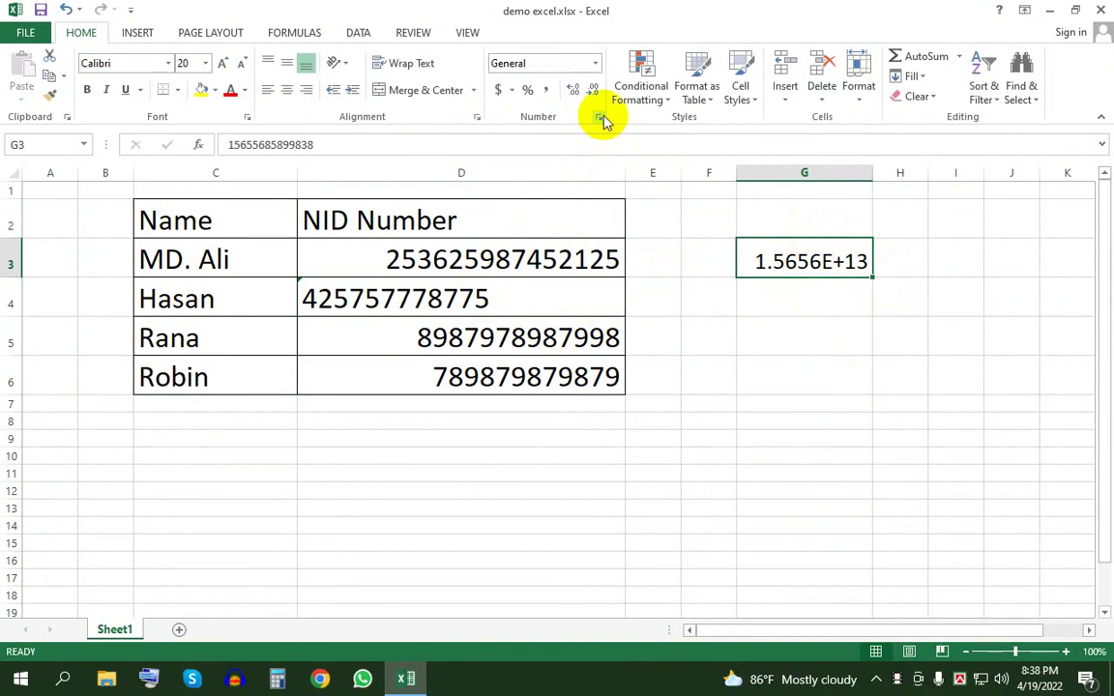
{"action": "left_click", "coordinate": [597, 65]}
{"action": "left_click", "coordinate": [582, 140]}
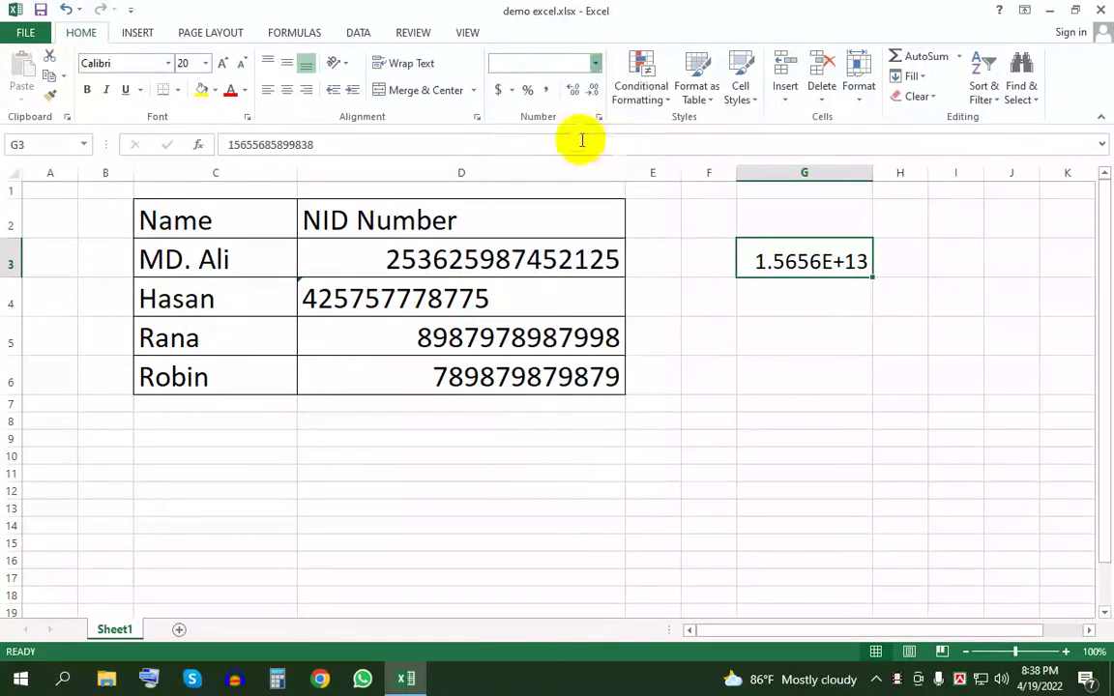
{"action": "left_click", "coordinate": [600, 118]}
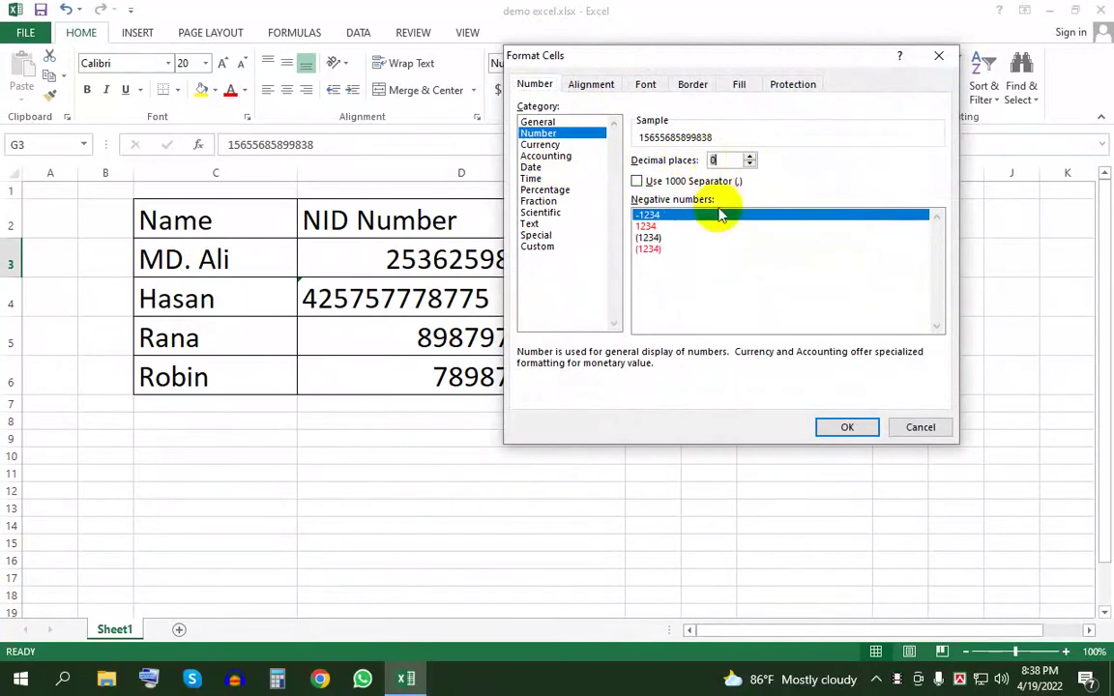
{"action": "left_click", "coordinate": [646, 226]}
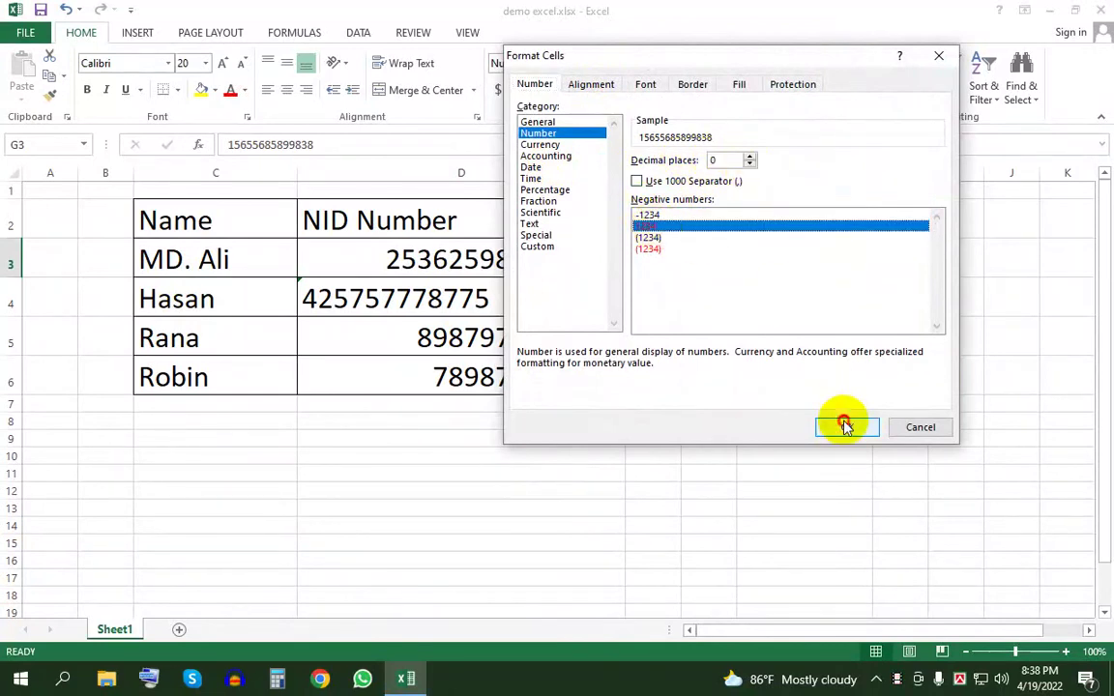
{"action": "left_click", "coordinate": [845, 424]}
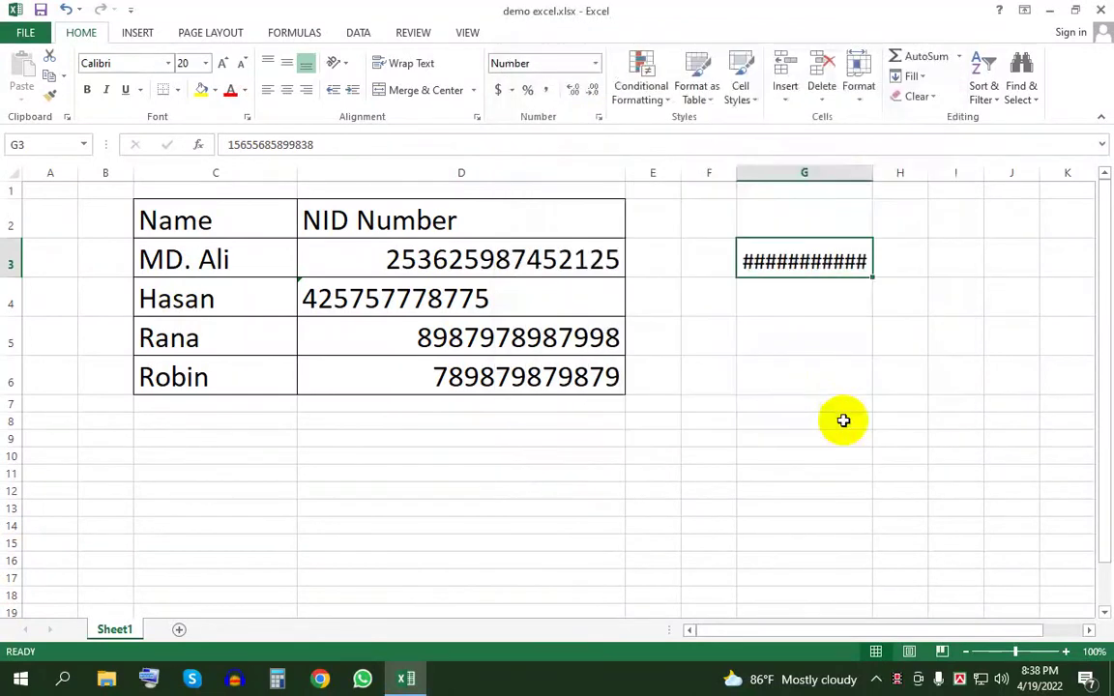
- Autofit column G so G3's 14 digits display in full
{"action": "double_click", "coordinate": [875, 172]}
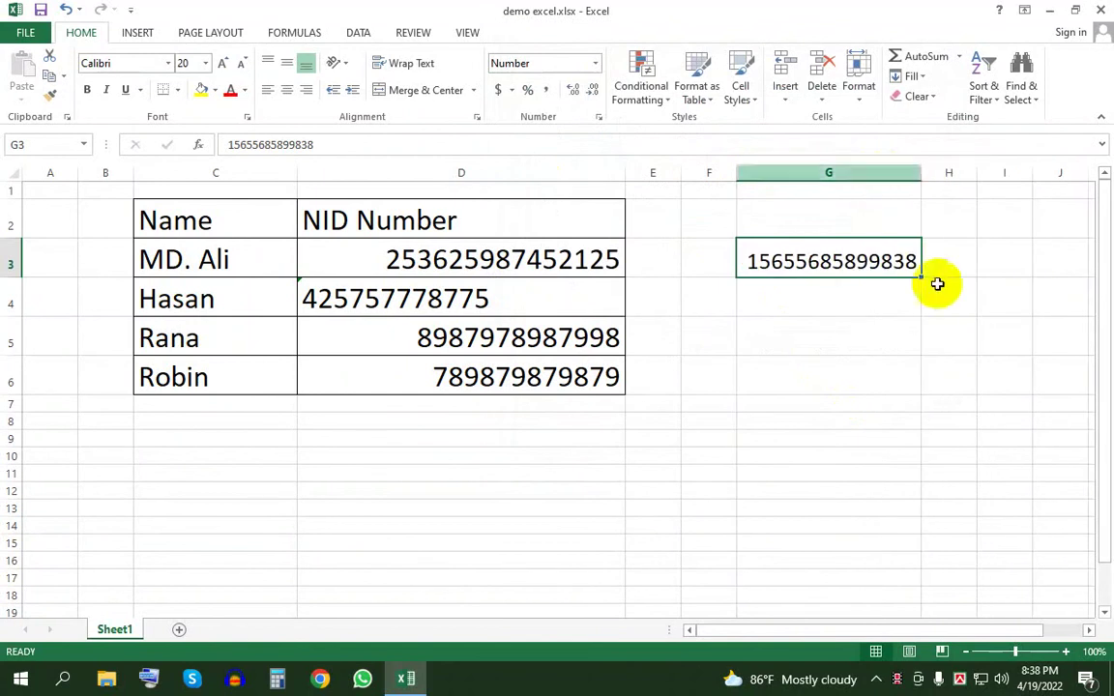
{"action": "left_click", "coordinate": [798, 258]}
{"action": "left_click", "coordinate": [839, 326]}
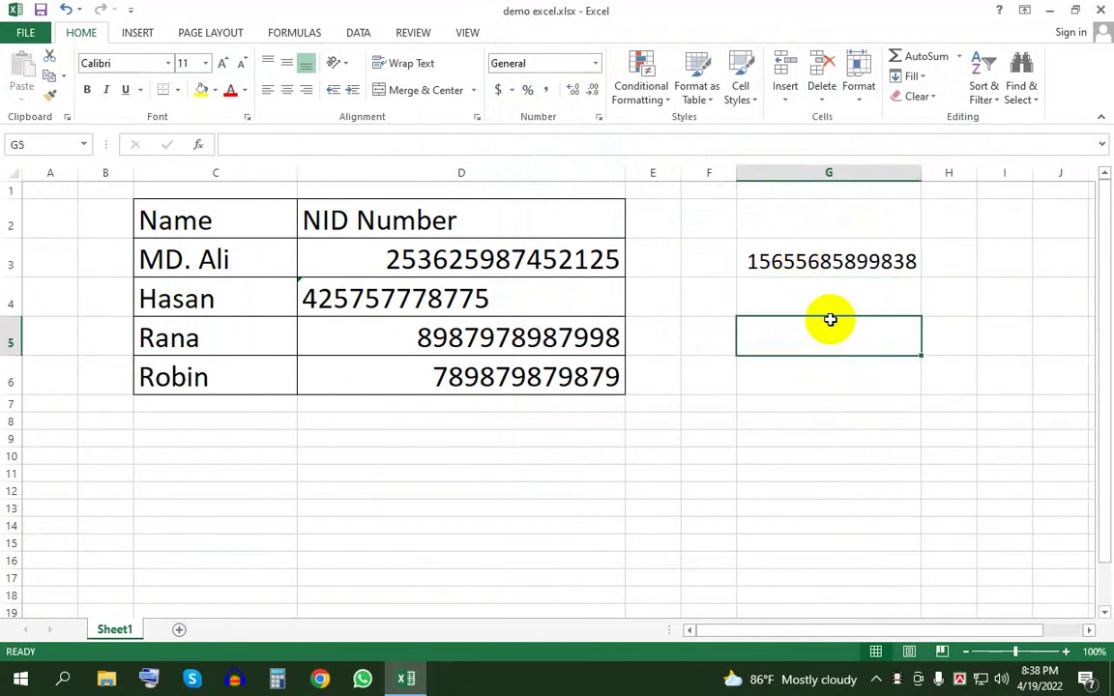
{"action": "left_click", "coordinate": [817, 259]}
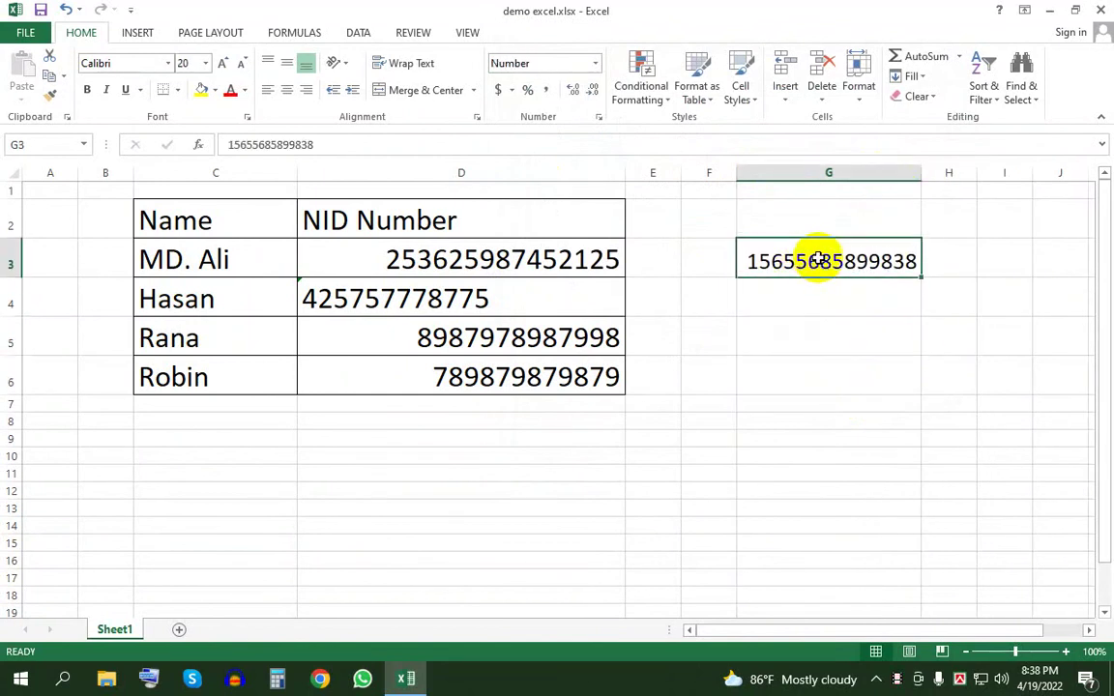
{"action": "left_click", "coordinate": [596, 63]}
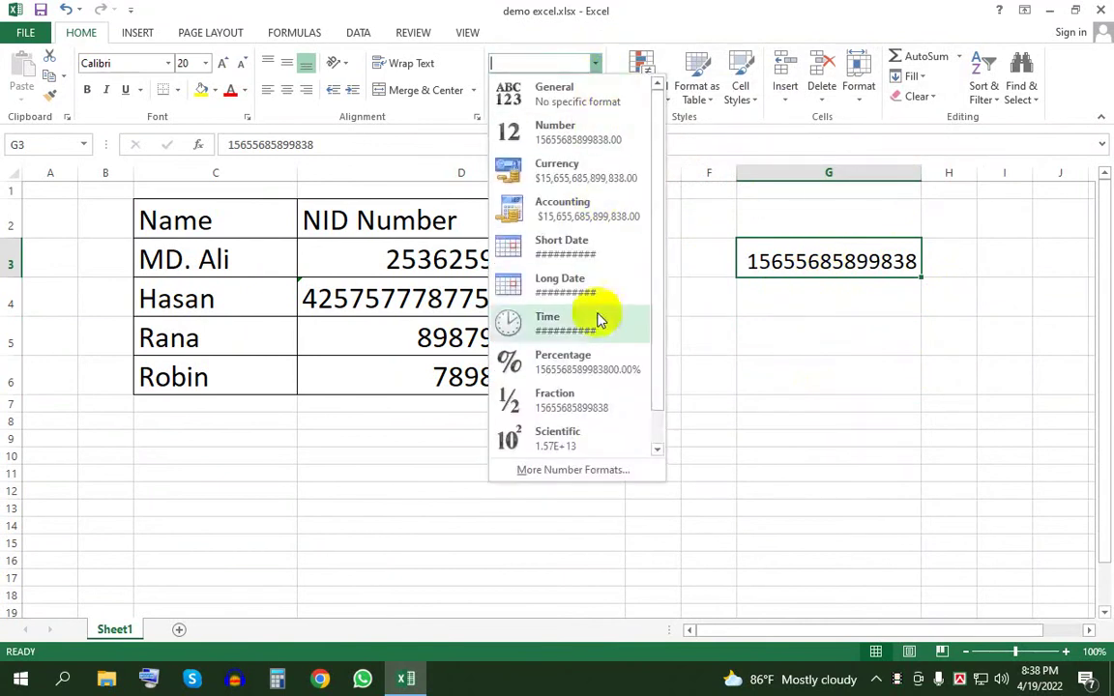
{"action": "left_click", "coordinate": [740, 310]}
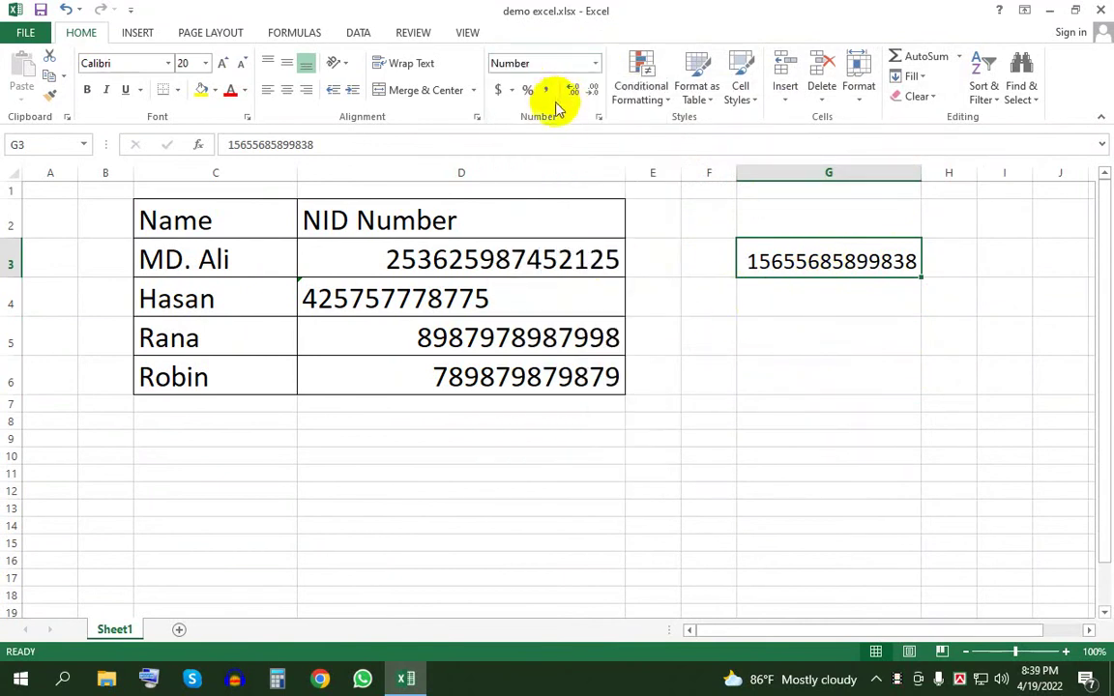
{"action": "left_click", "coordinate": [460, 293]}
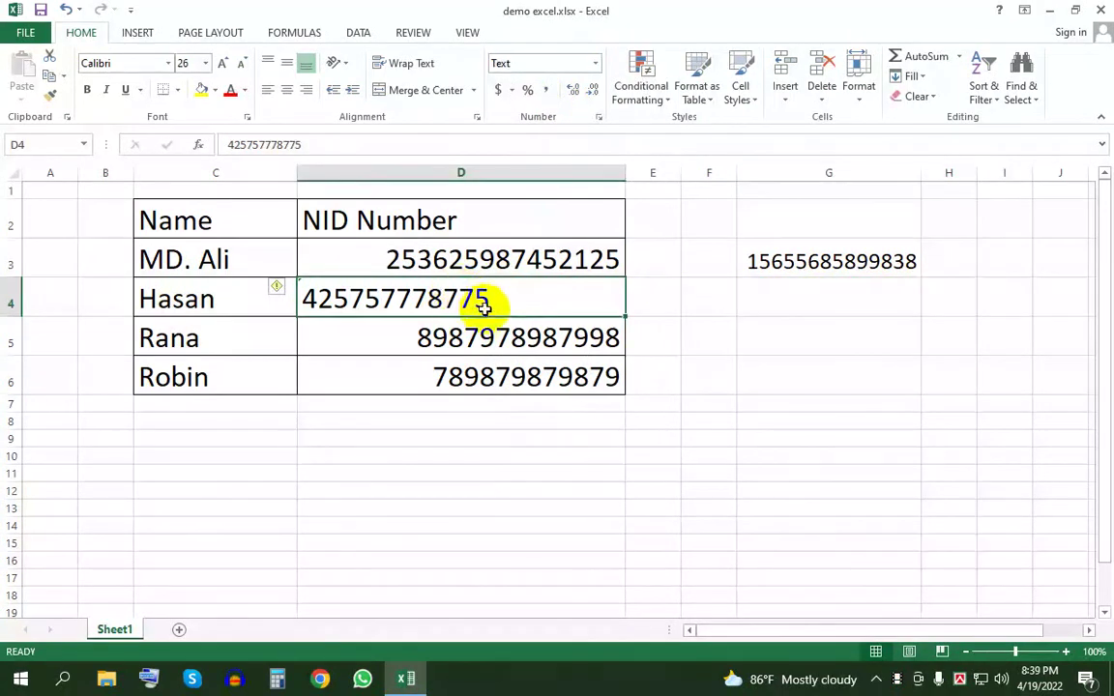
- Change D4's 12-digit ID from Text to Number format with 0 decimal places
{"action": "left_click", "coordinate": [595, 118]}
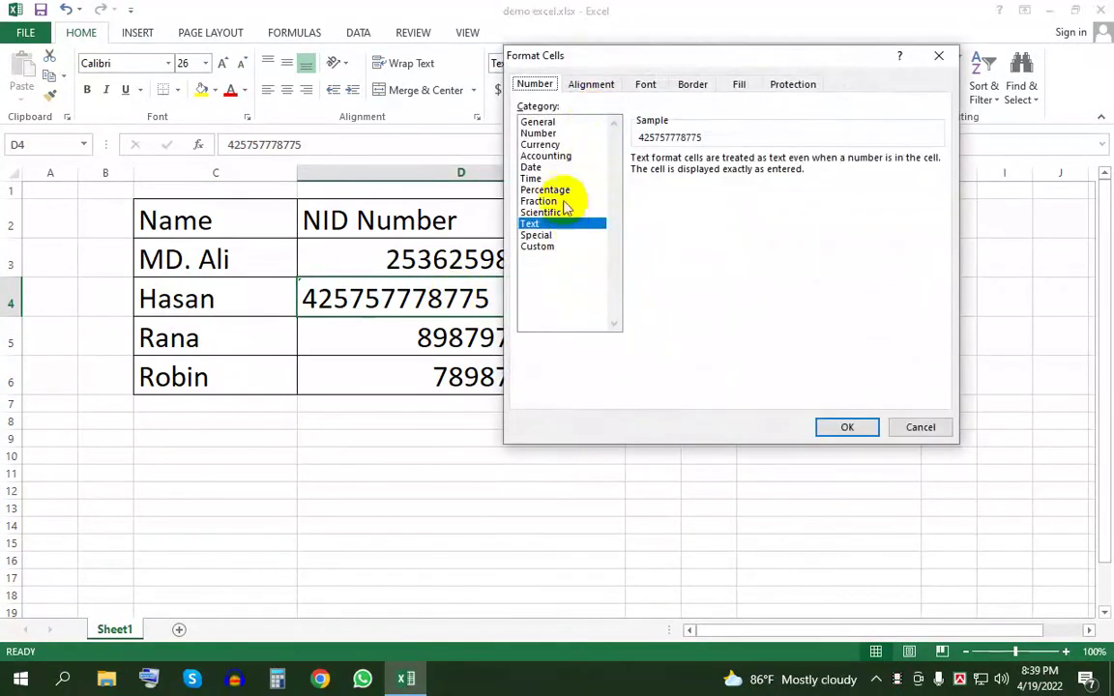
{"action": "left_click", "coordinate": [552, 134]}
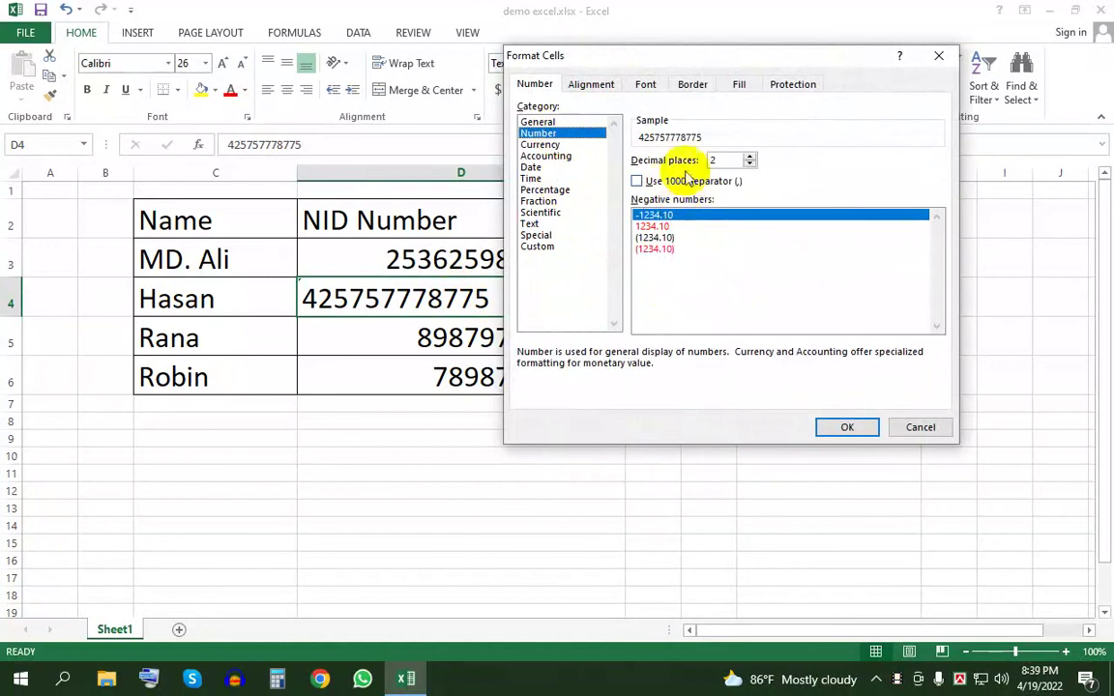
{"action": "left_click", "coordinate": [748, 156]}
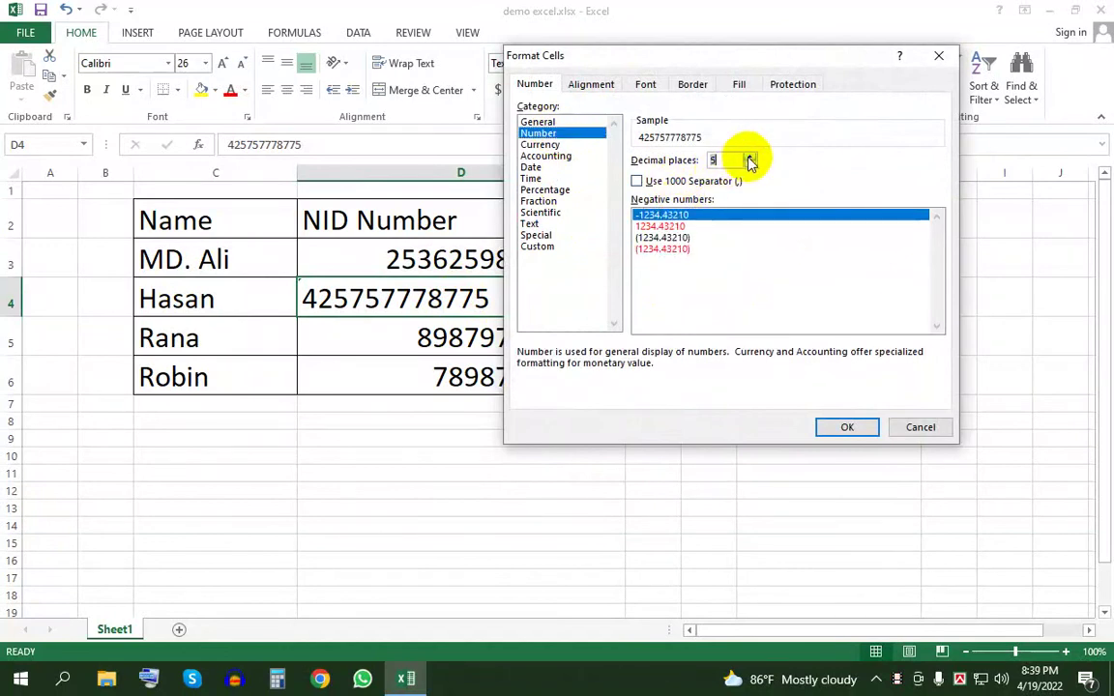
{"action": "left_click", "coordinate": [749, 157]}
{"action": "left_click", "coordinate": [751, 163]}
{"action": "left_click", "coordinate": [750, 164]}
{"action": "left_click", "coordinate": [751, 164]}
{"action": "left_click", "coordinate": [750, 164]}
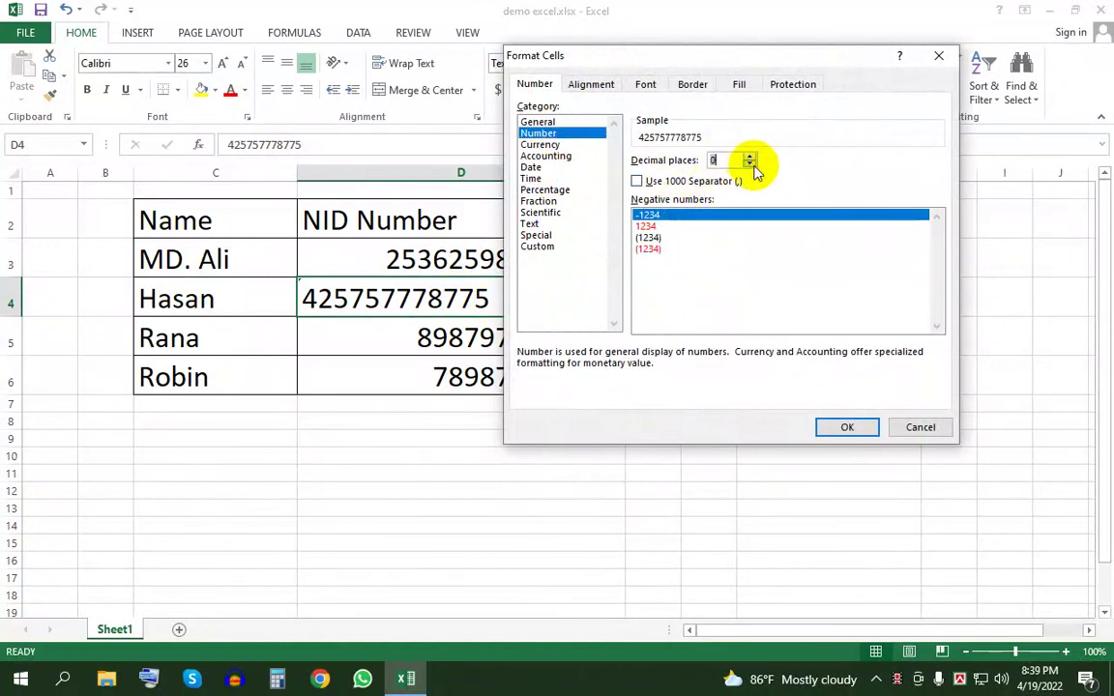
{"action": "left_click", "coordinate": [648, 227]}
{"action": "left_click", "coordinate": [828, 428]}
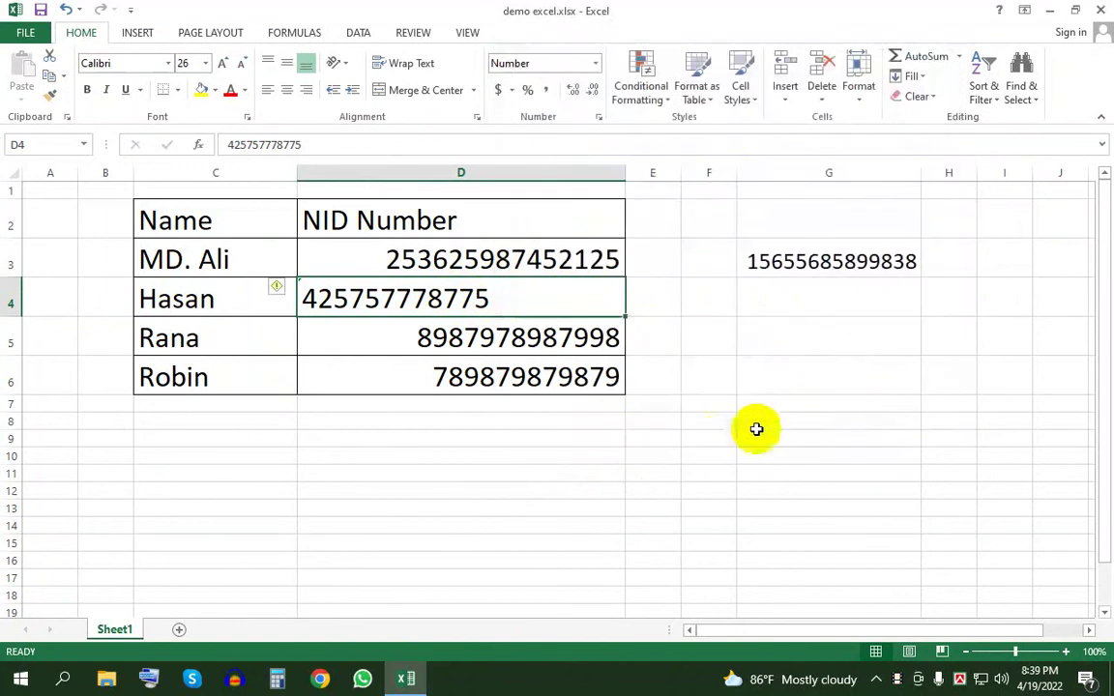
{"action": "left_click", "coordinate": [633, 438]}
{"action": "left_click", "coordinate": [438, 303]}
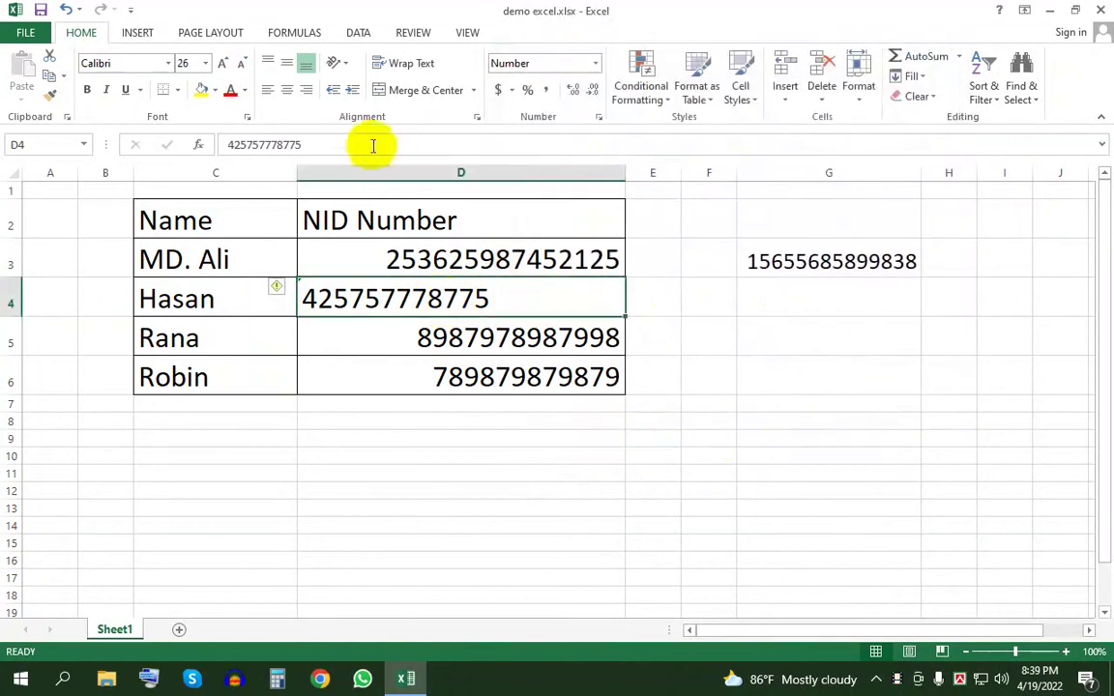
- Apply Center and Middle Align to D4, then to all of D3 through D6
{"action": "left_click", "coordinate": [287, 89]}
{"action": "left_click", "coordinate": [287, 63]}
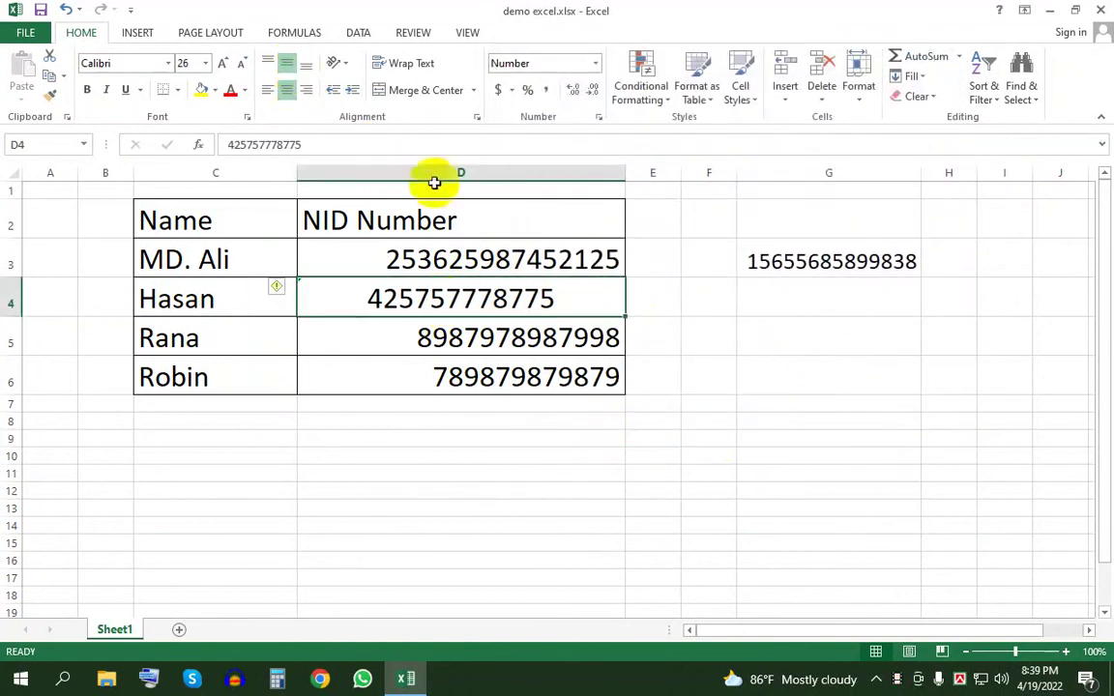
{"action": "left_click_drag", "start_coordinate": [483, 260], "coordinate": [499, 368]}
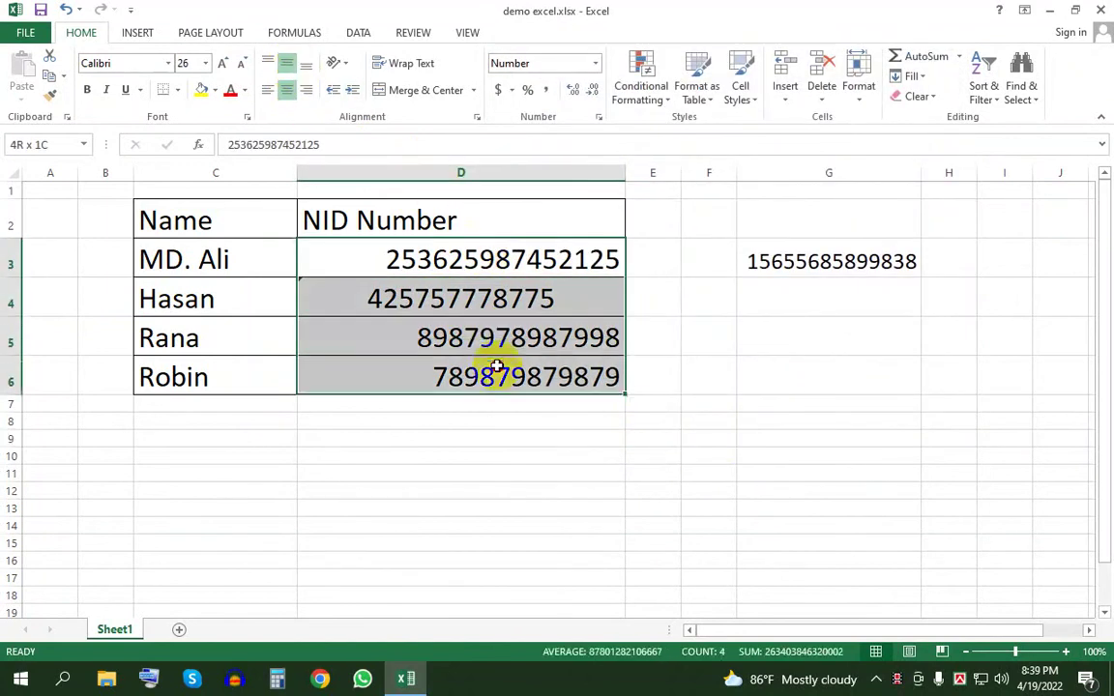
{"action": "left_click", "coordinate": [290, 90]}
{"action": "left_click", "coordinate": [290, 64]}
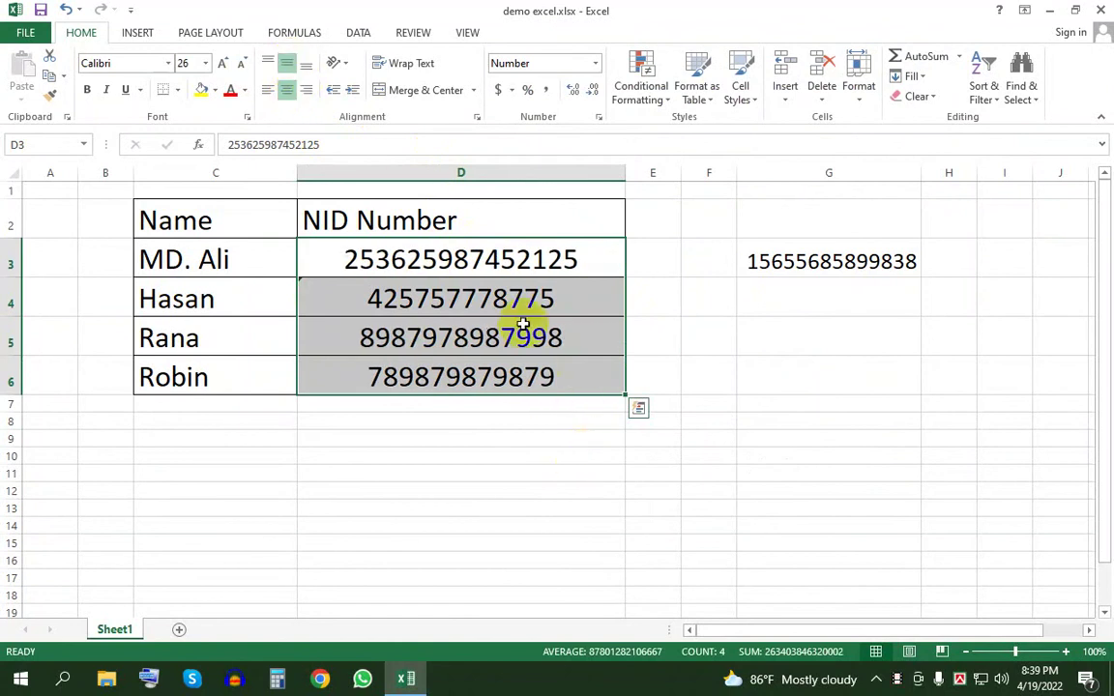
{"action": "left_click", "coordinate": [544, 451]}
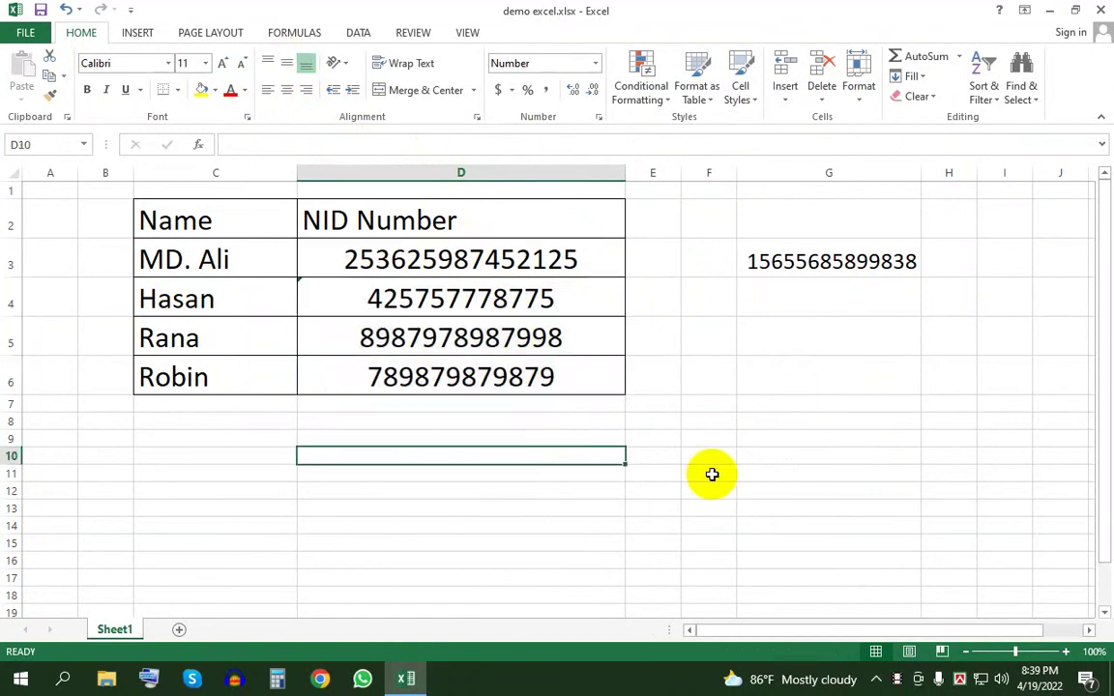